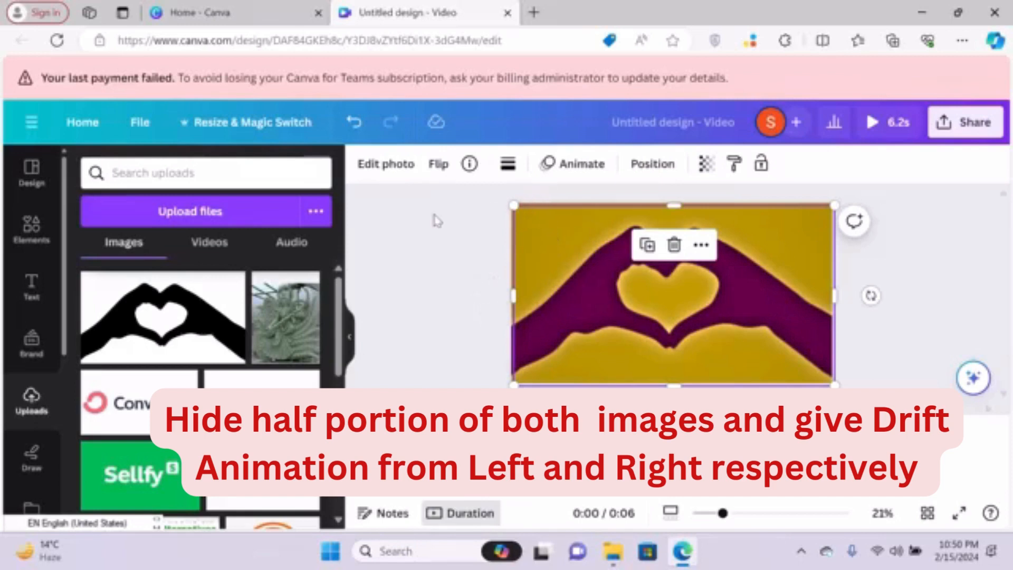
# Crop the front heart-hands photo from its left edge to the page's centre, keeping only the right half.
pyautogui.click(479, 305)
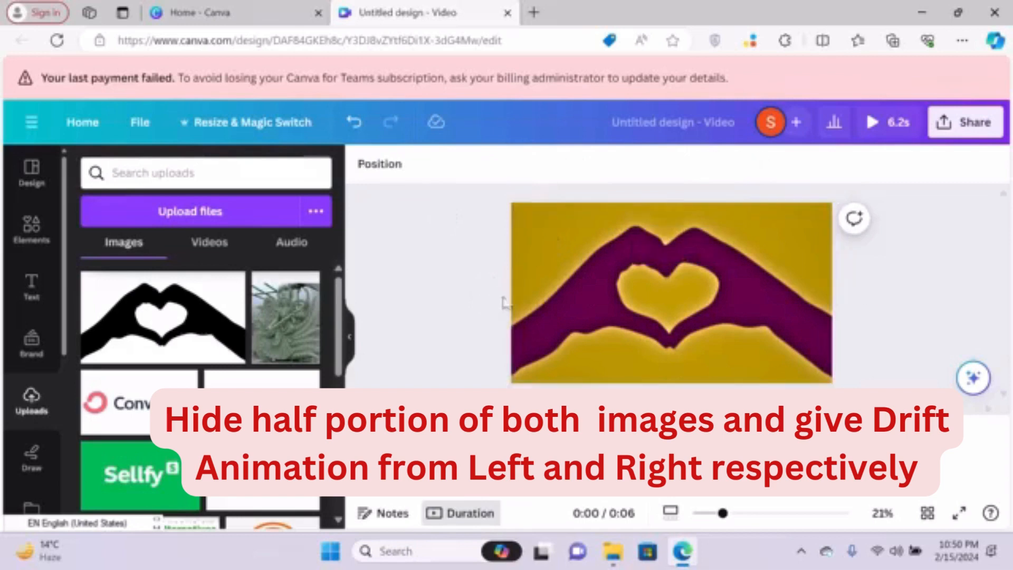
pyautogui.click(540, 207)
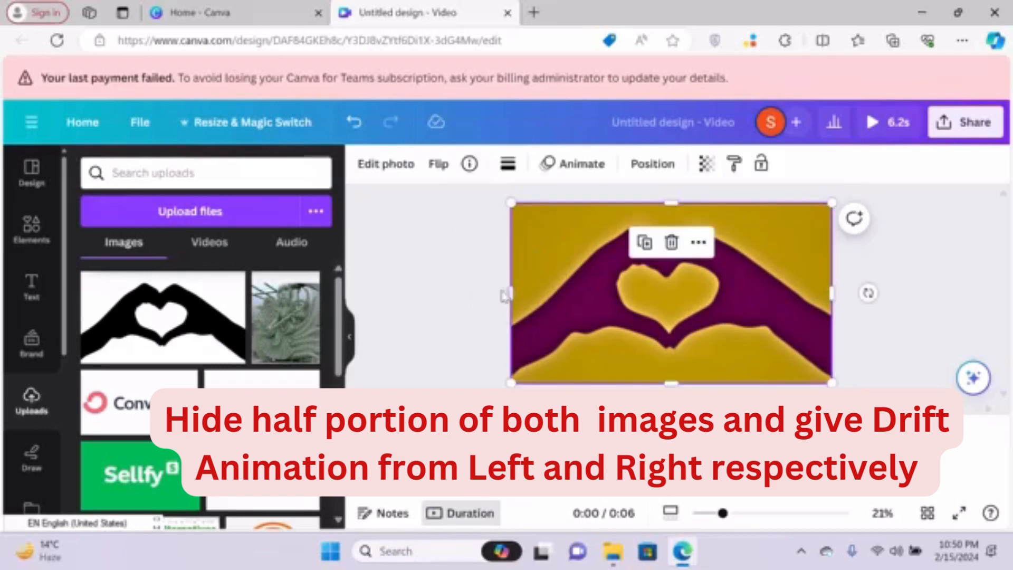
pyautogui.moveTo(511, 289); pyautogui.dragTo(660, 260)
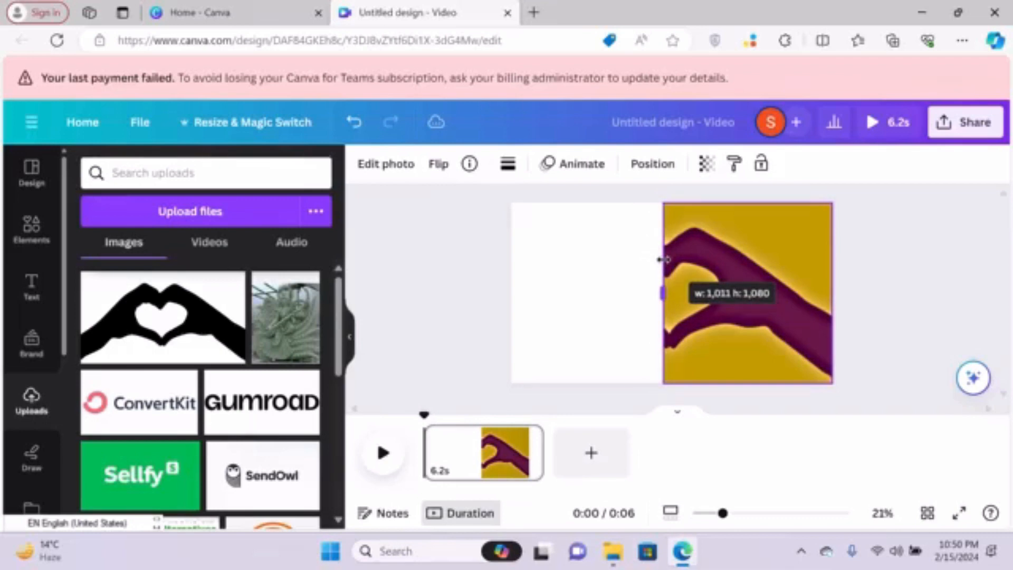
pyautogui.moveTo(662, 260); pyautogui.dragTo(668, 256)
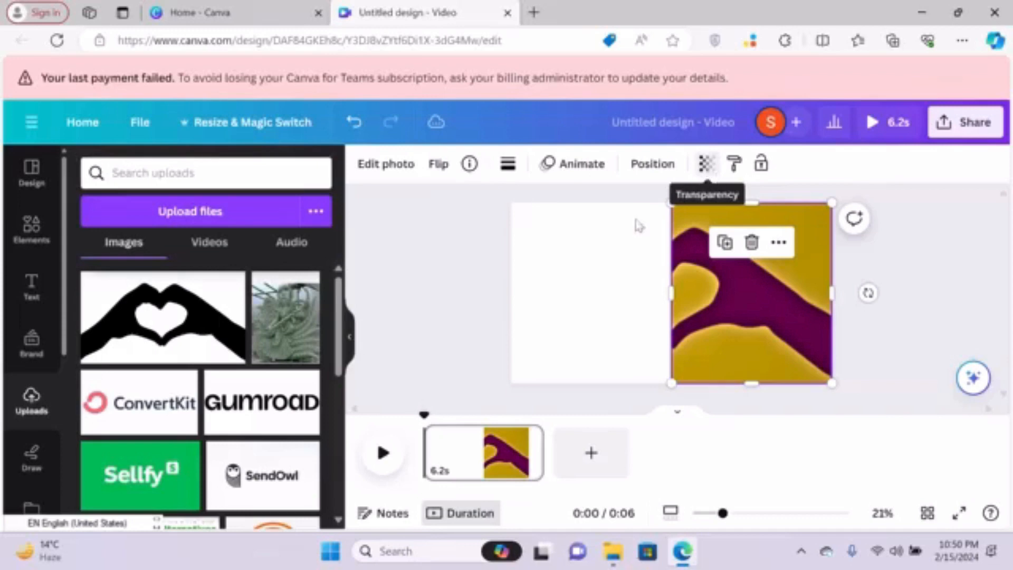
pyautogui.click(439, 299)
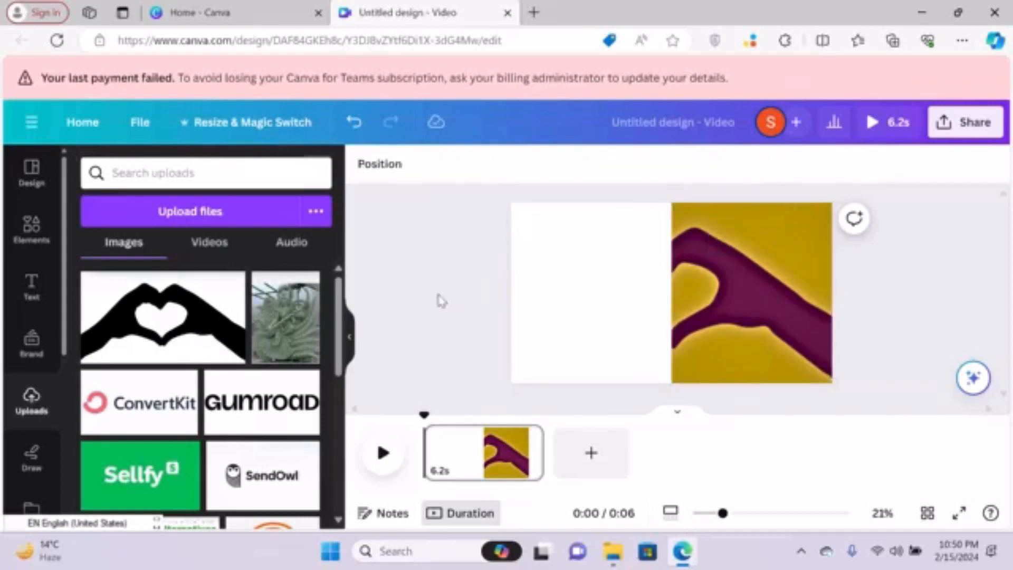
# Set the transparency value of the full-size heart-hands photo behind the right half to 100.
pyautogui.click(761, 305)
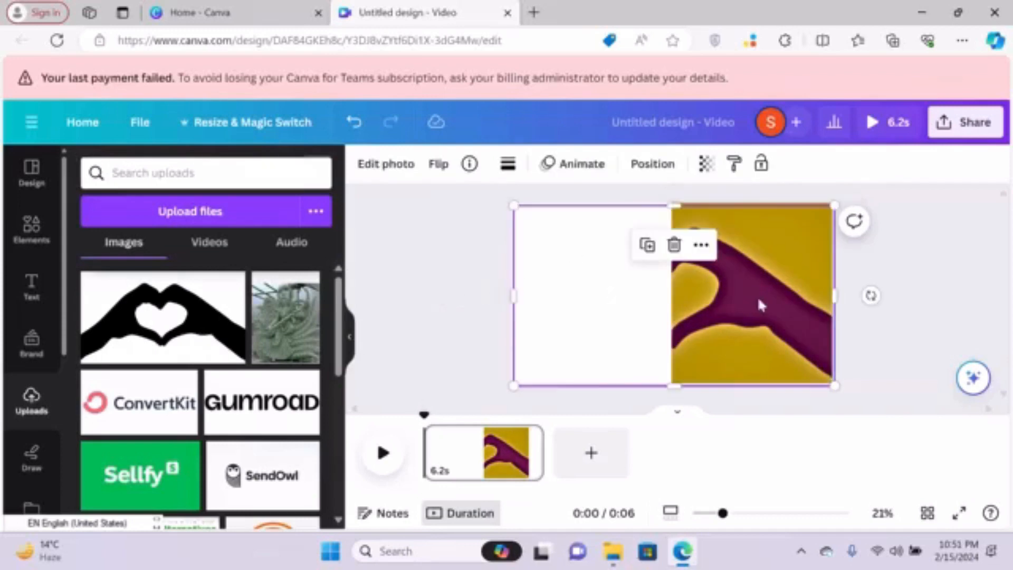
pyautogui.click(706, 168)
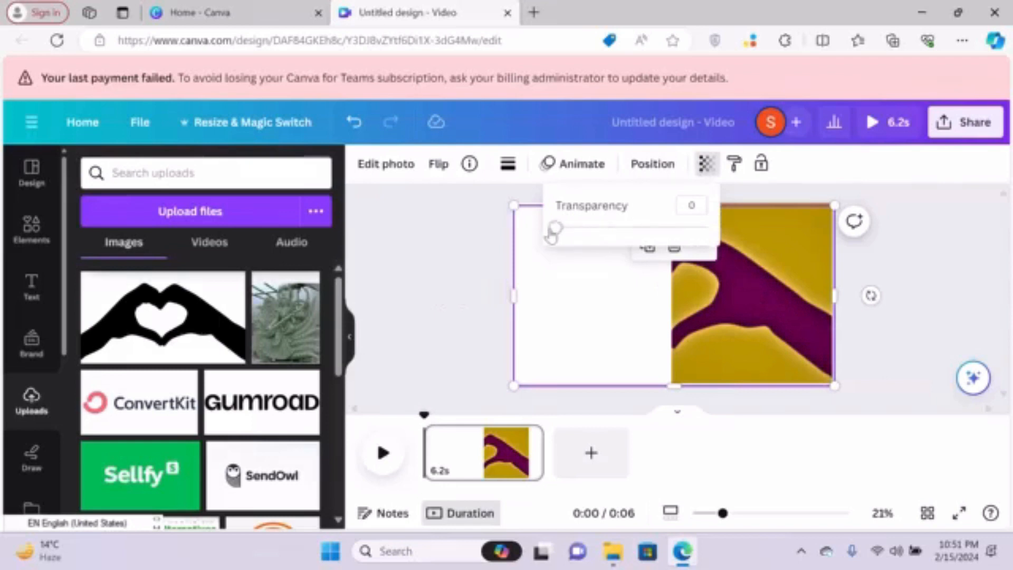
pyautogui.moveTo(553, 230); pyautogui.dragTo(709, 216)
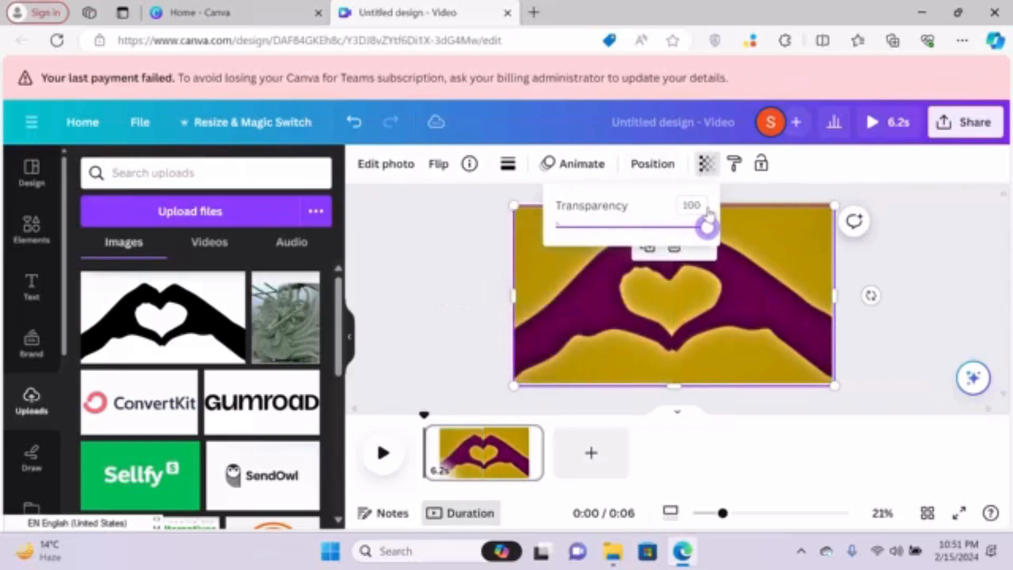
pyautogui.click(455, 275)
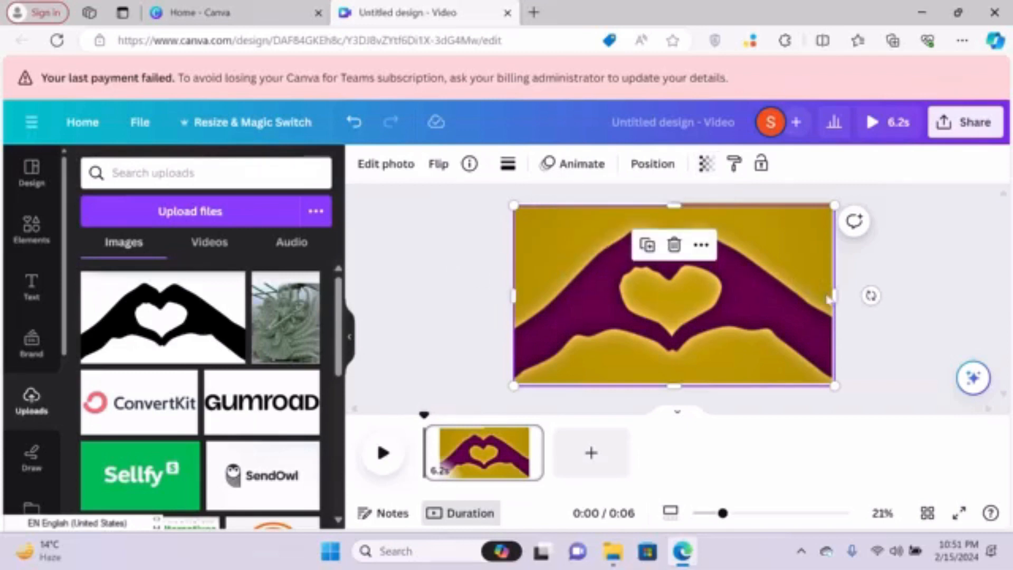
# Crop the back photo from its right edge to the page's centre and align it with the page's upper edge.
pyautogui.moveTo(834, 296); pyautogui.dragTo(674, 325)
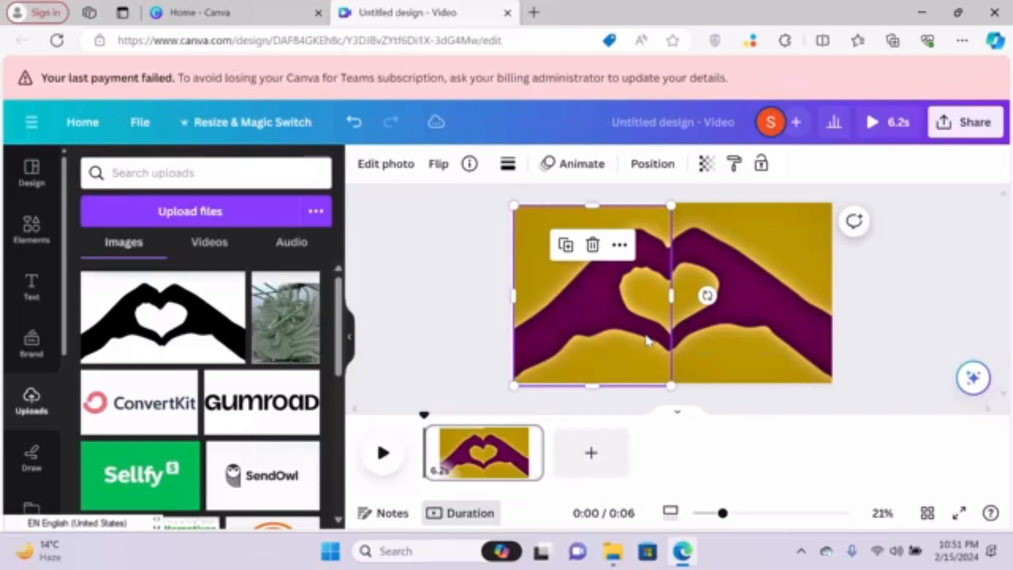
pyautogui.moveTo(648, 340); pyautogui.dragTo(647, 335)
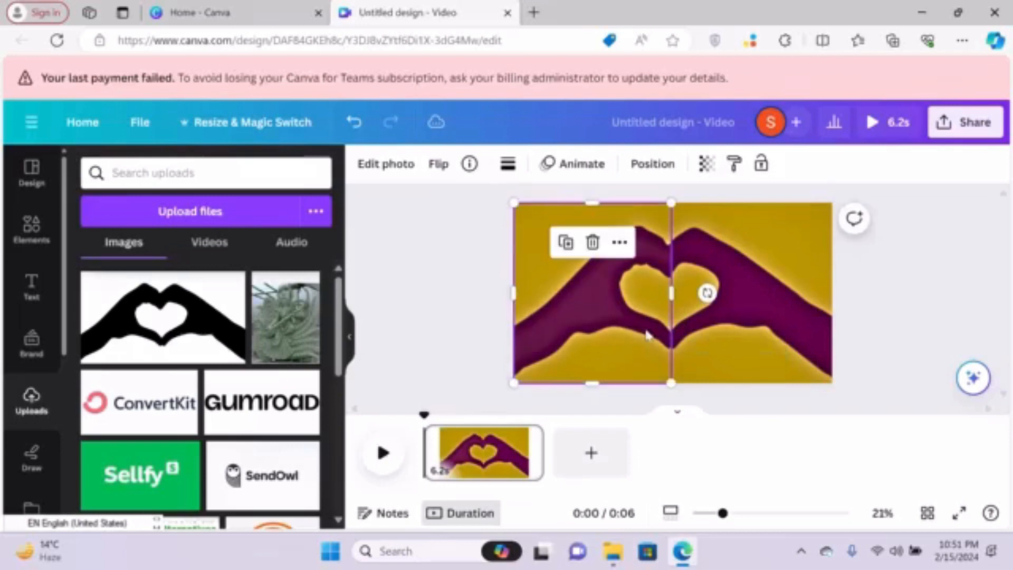
pyautogui.click(471, 300)
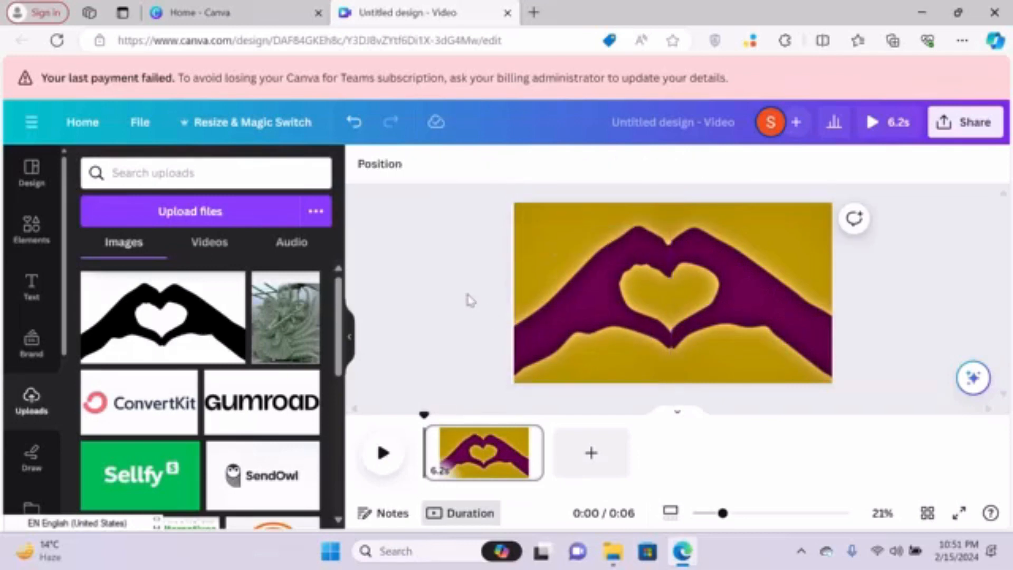
# Show the photo animations for the left half and move that half slightly left, leaving a gap between the hands.
pyautogui.click(561, 297)
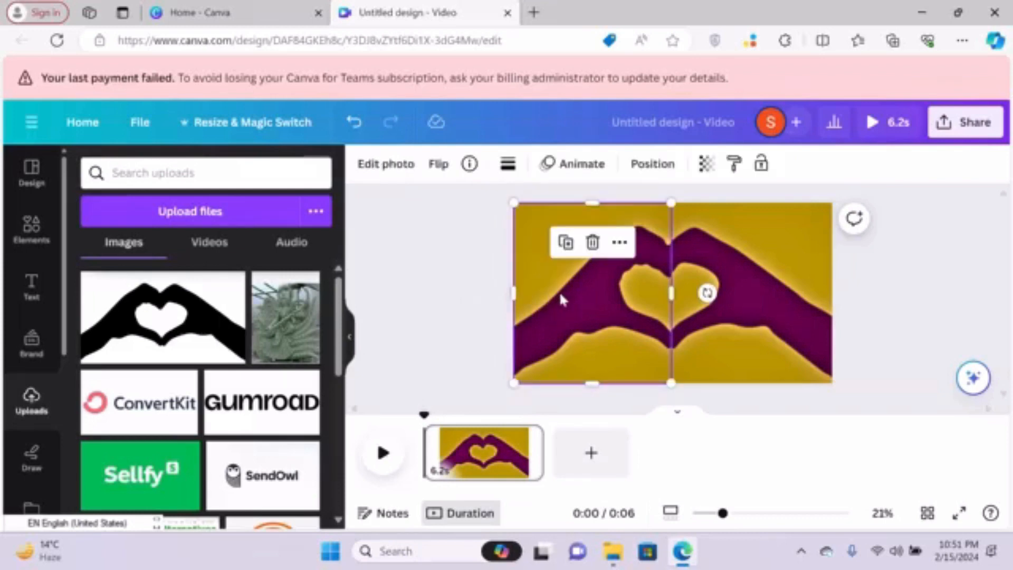
pyautogui.click(571, 171)
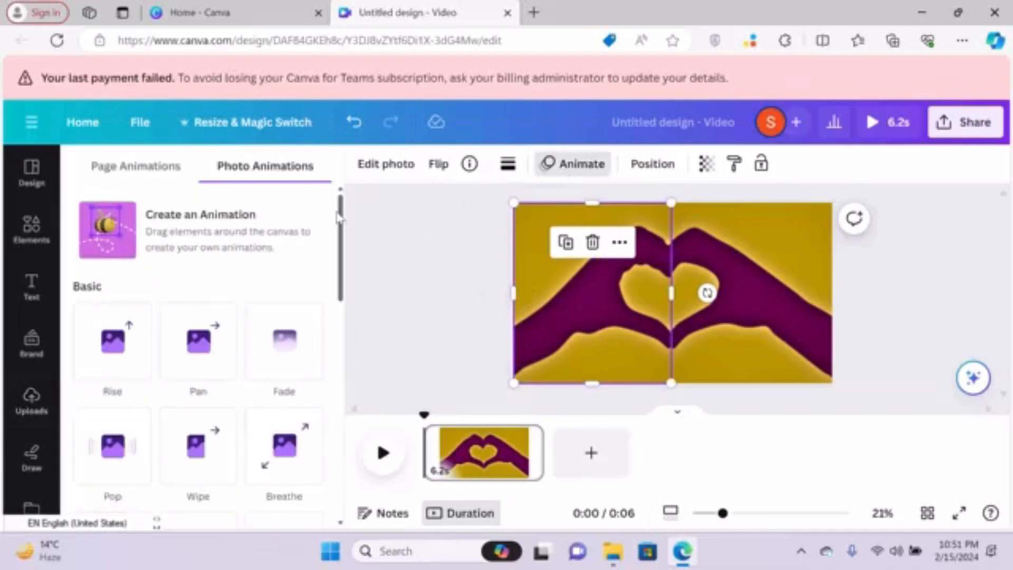
pyautogui.moveTo(342, 215); pyautogui.dragTo(341, 278)
pyautogui.click(220, 324)
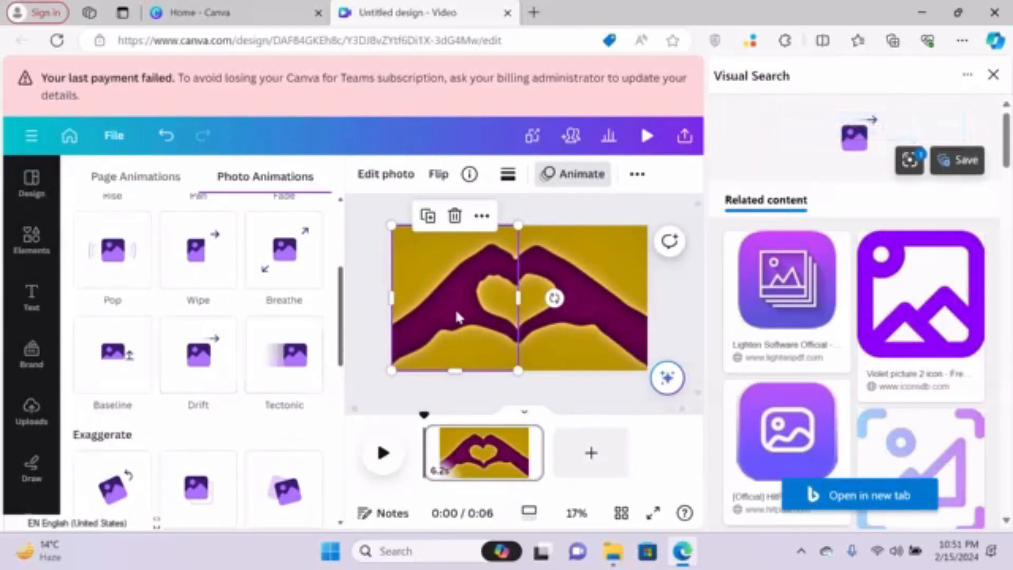
pyautogui.moveTo(456, 312); pyautogui.dragTo(436, 312)
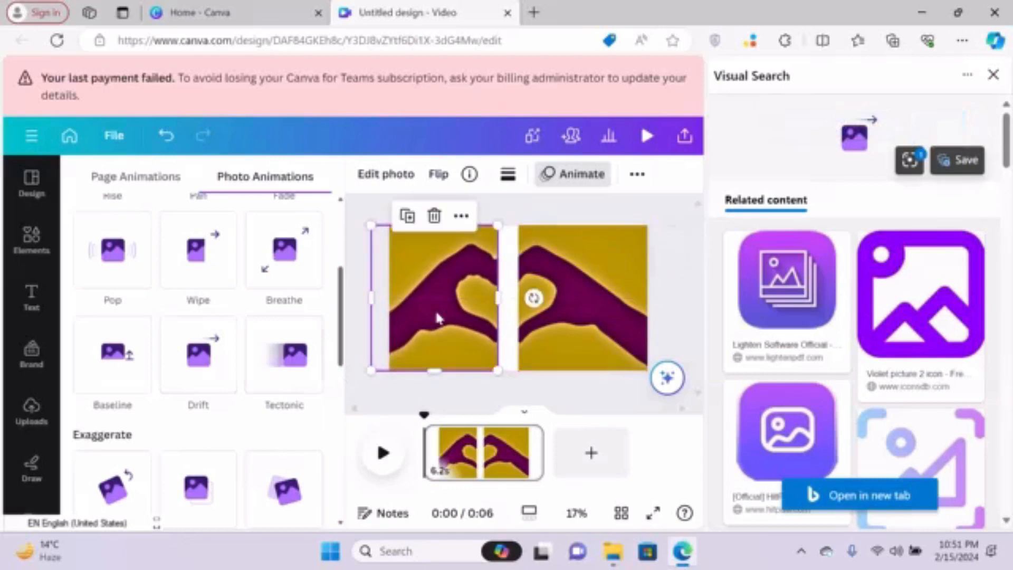
# Apply the Drift photo animation to the right half with its direction set to left.
pyautogui.click(575, 300)
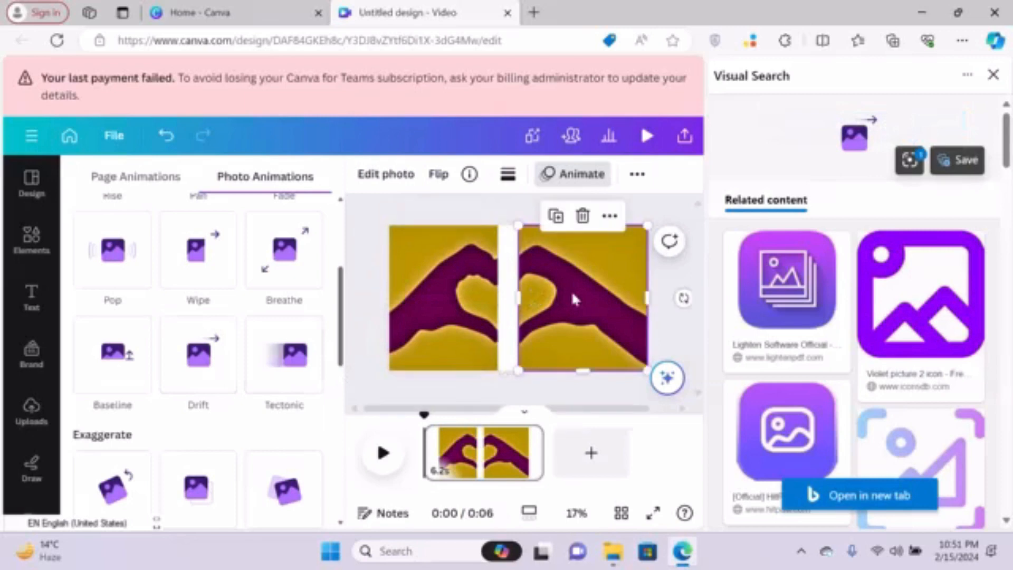
pyautogui.click(196, 370)
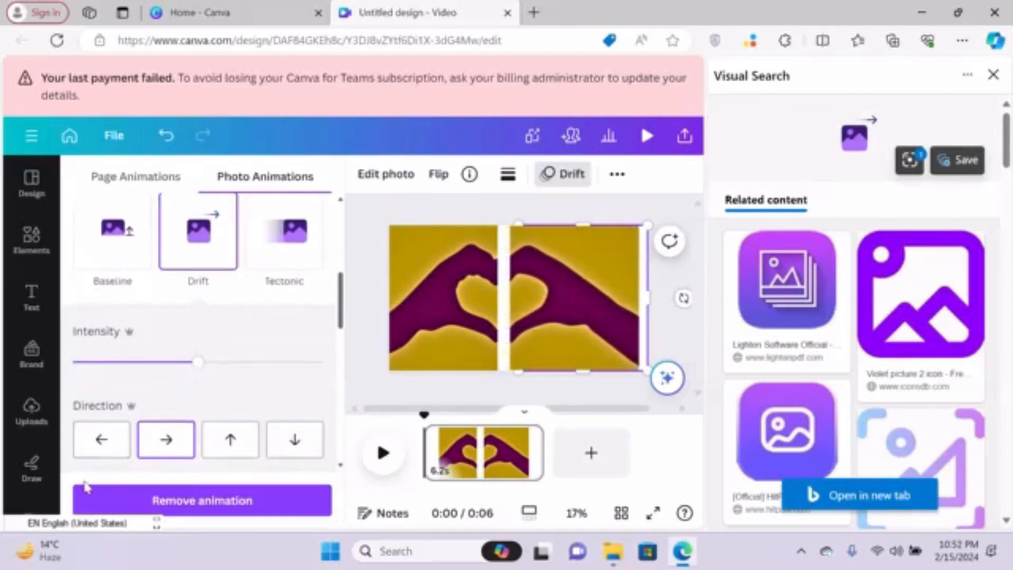
pyautogui.click(93, 452)
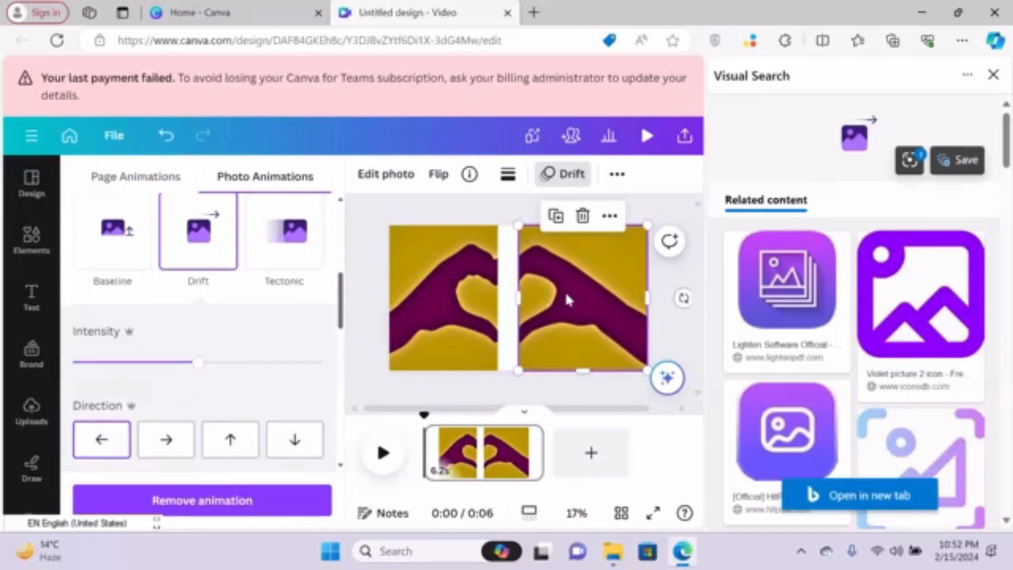
# Move the right half slightly further right and play back the animation.
pyautogui.moveTo(567, 300); pyautogui.dragTo(580, 300)
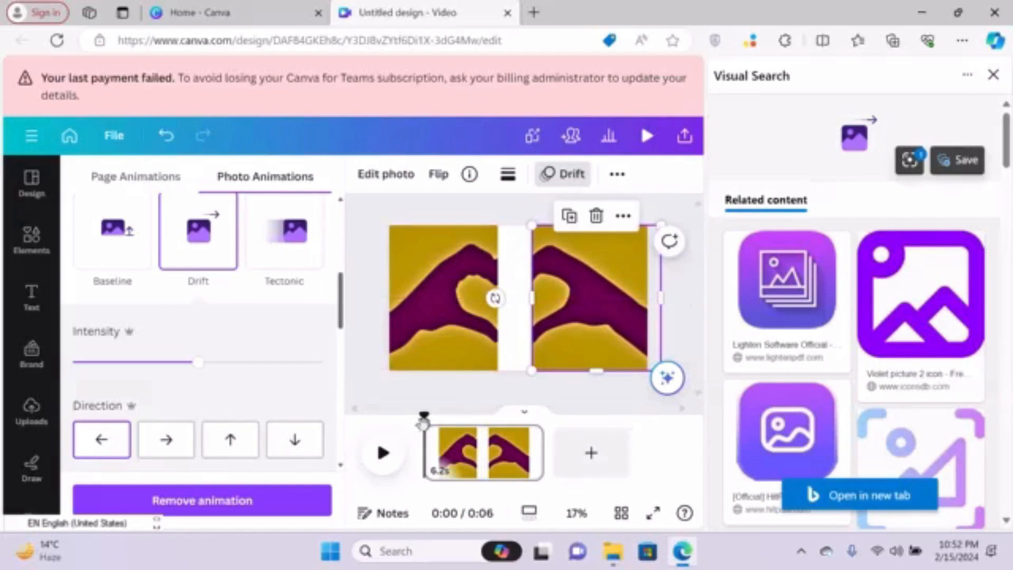
pyautogui.click(384, 454)
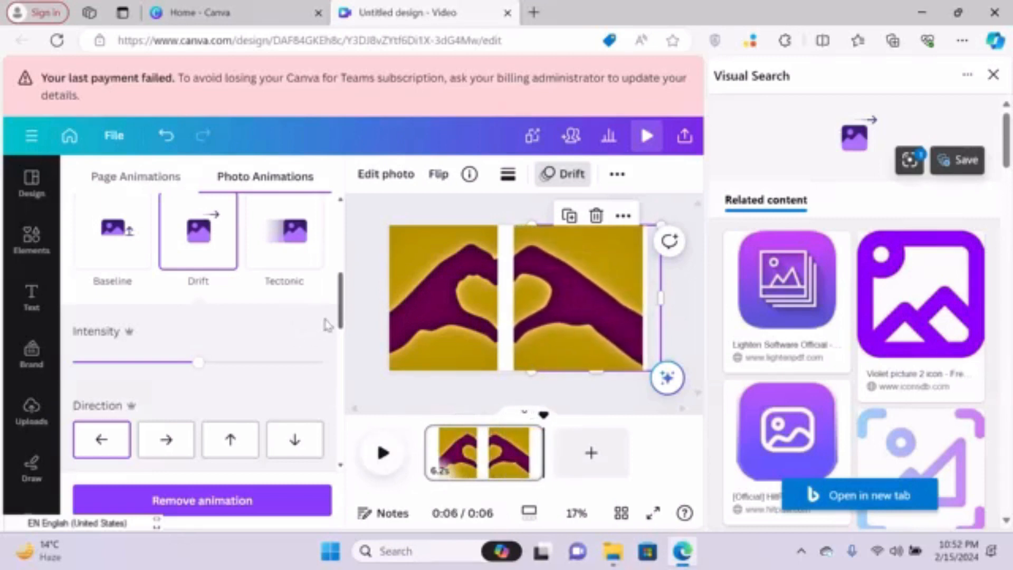
pyautogui.click(371, 303)
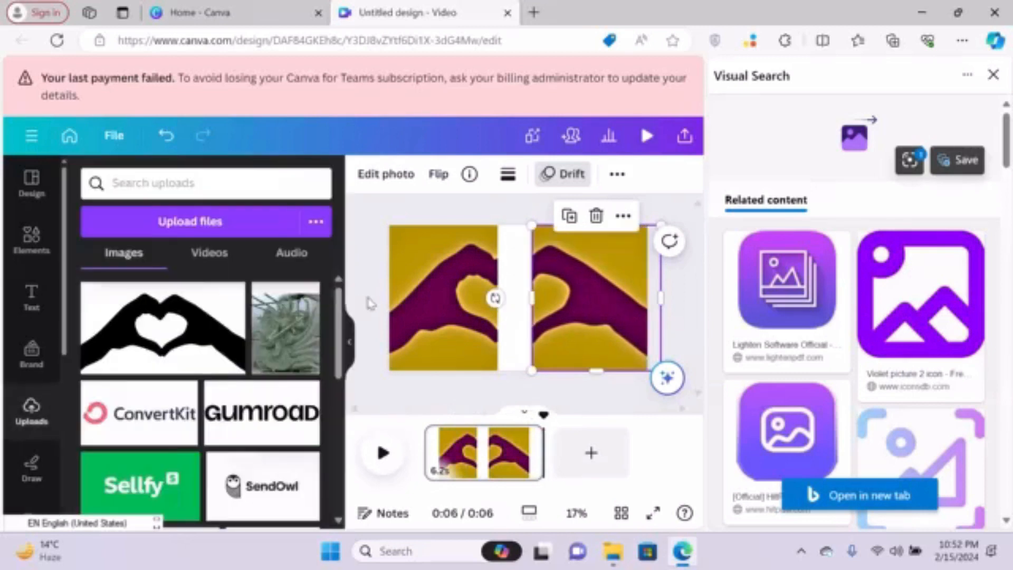
# Apply the Drift photo animation to the left half, drifting to the right.
pyautogui.click(440, 284)
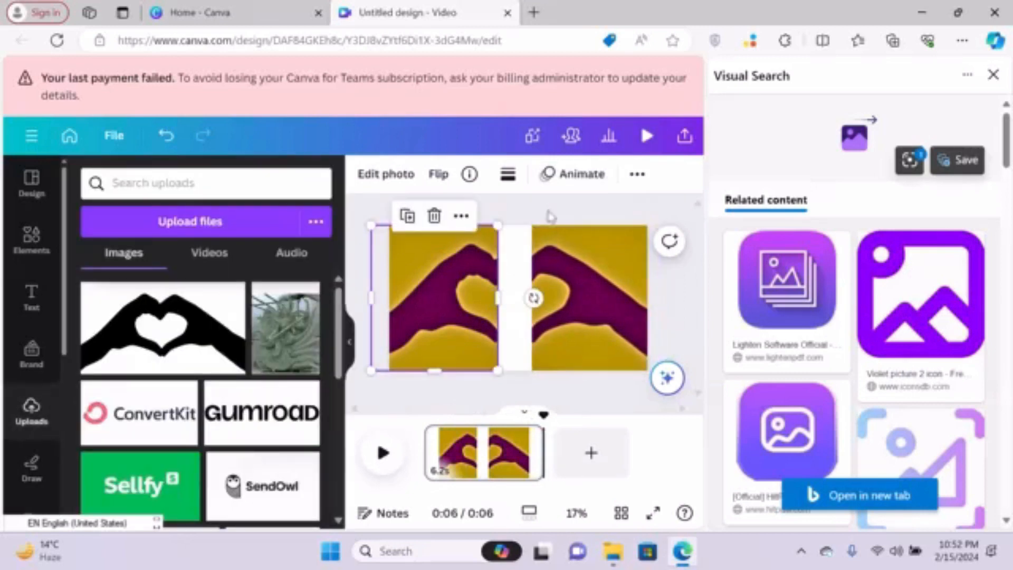
pyautogui.click(583, 176)
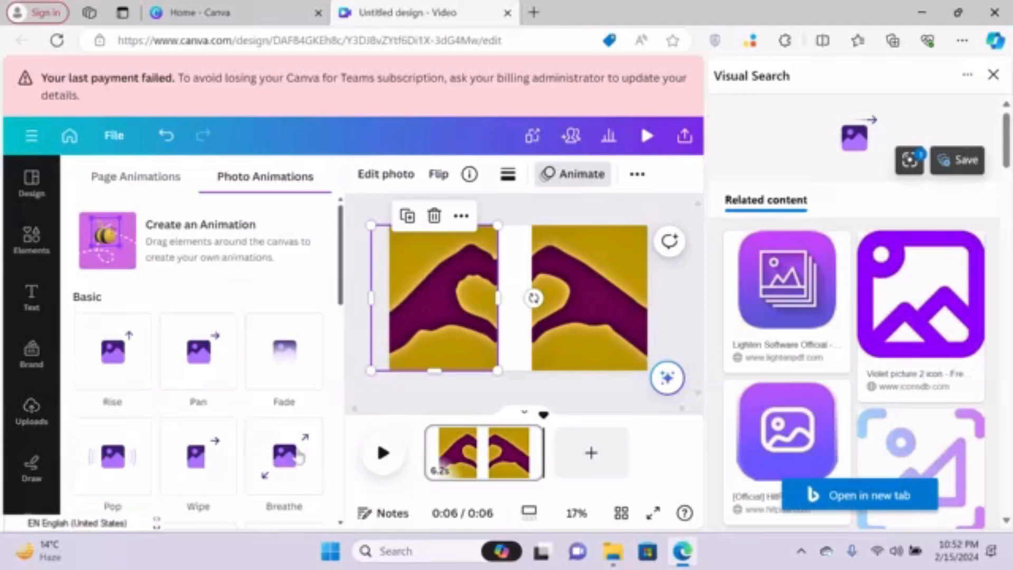
pyautogui.scroll(-5, 343, 403)
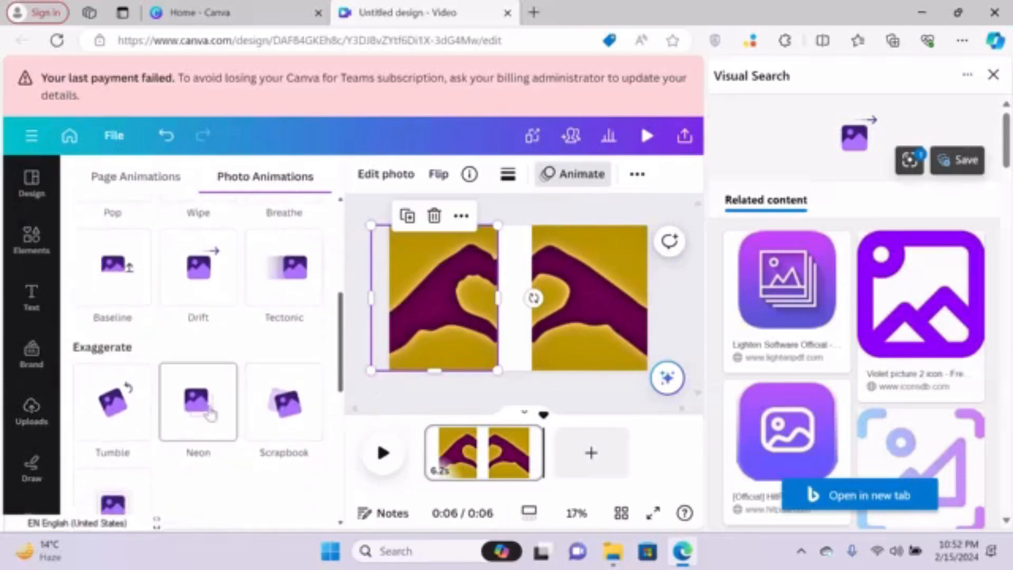
pyautogui.click(199, 293)
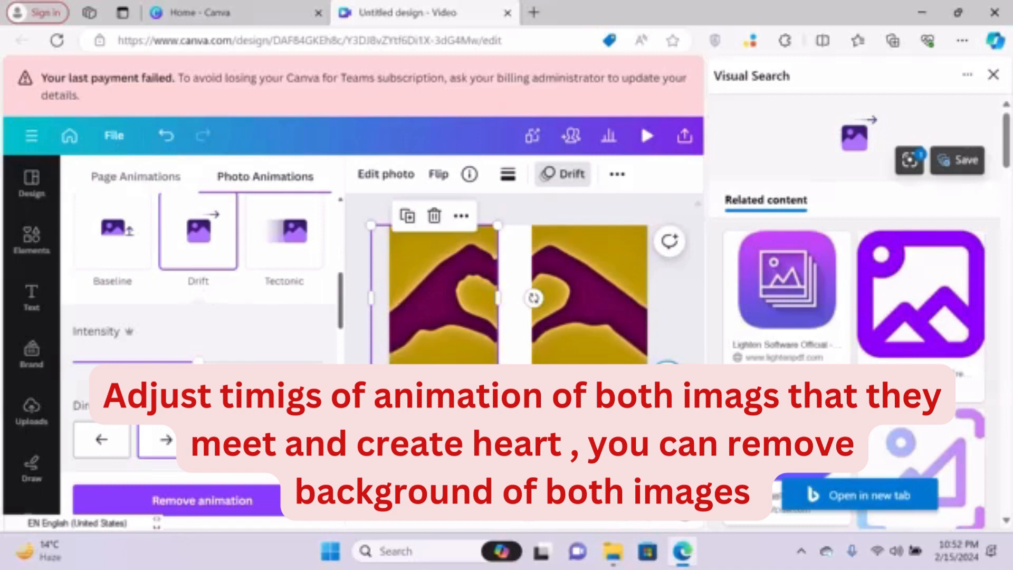
# Widen the gap by moving the right half slightly further right and the left half slightly further left.
pyautogui.moveTo(647, 136)
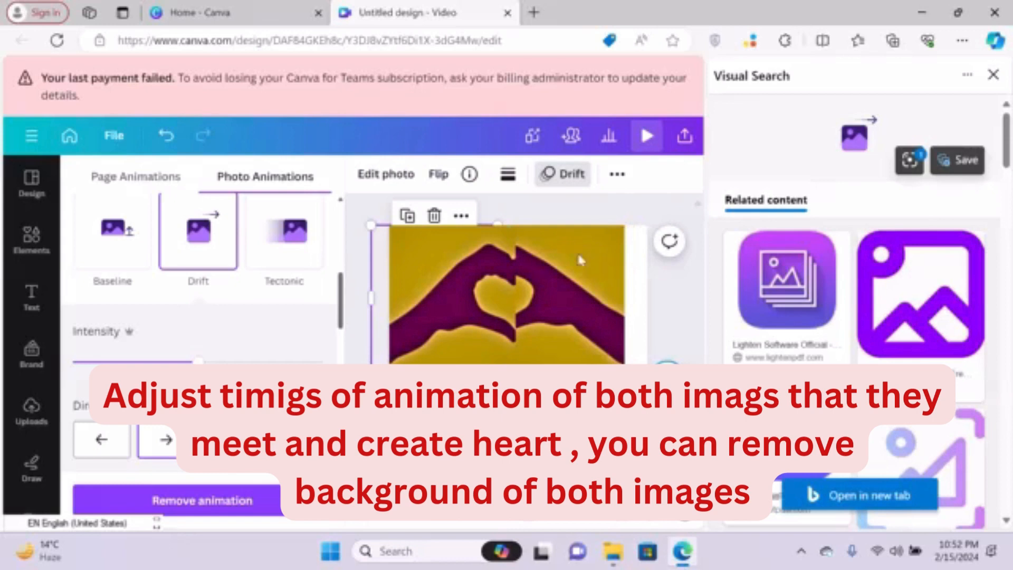
pyautogui.click(571, 271)
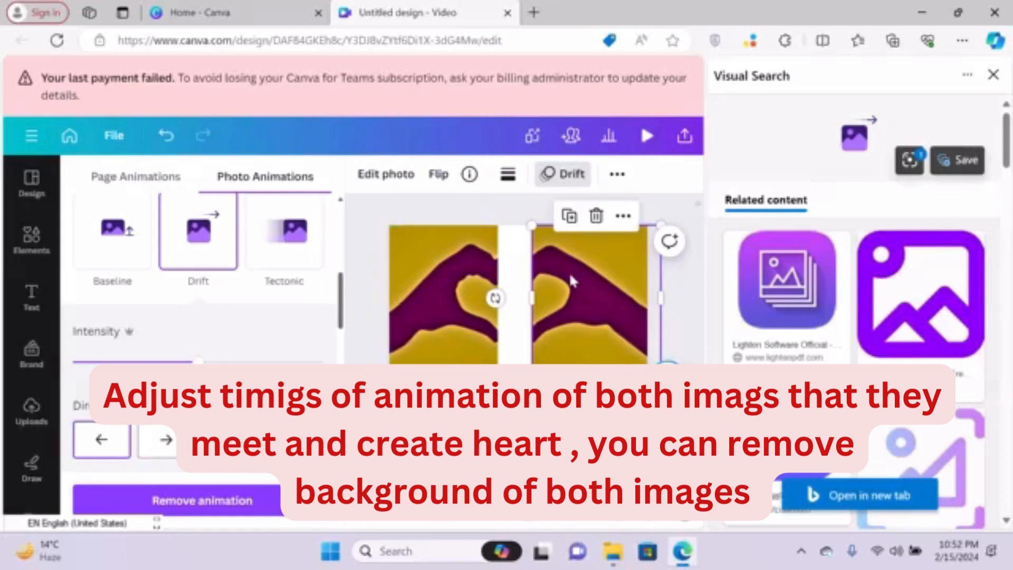
pyautogui.moveTo(571, 272); pyautogui.dragTo(581, 272)
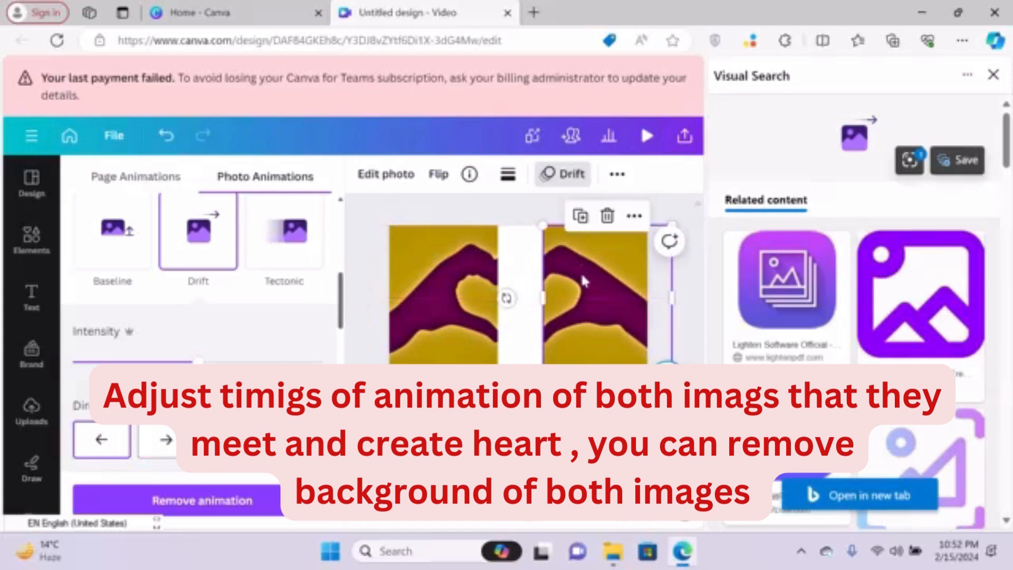
pyautogui.click(417, 303)
pyautogui.moveTo(417, 303)
pyautogui.mouseDown()
pyautogui.moveTo(416, 288)
pyautogui.moveTo(407, 301)
pyautogui.mouseUp()
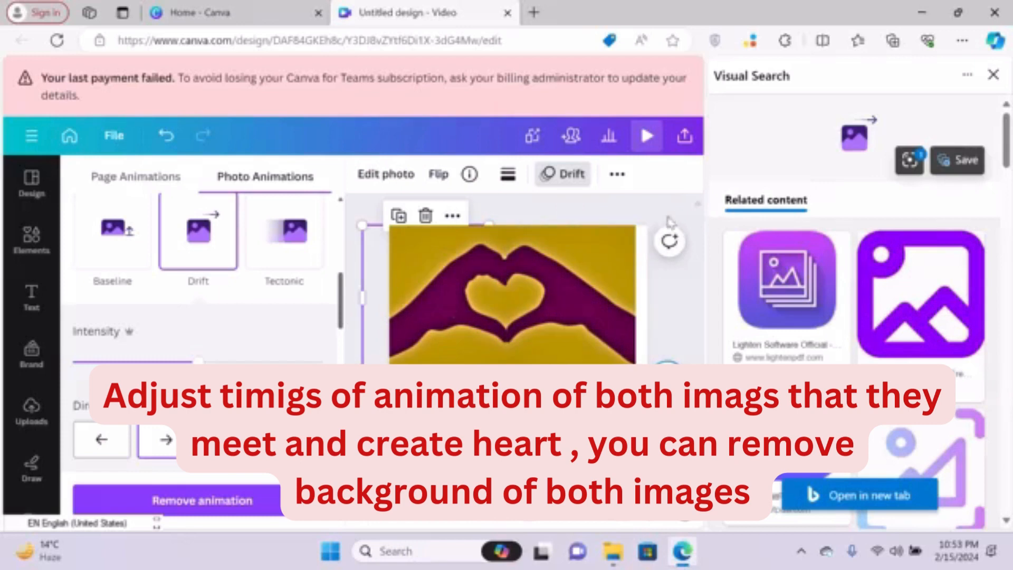
pyautogui.click(683, 213)
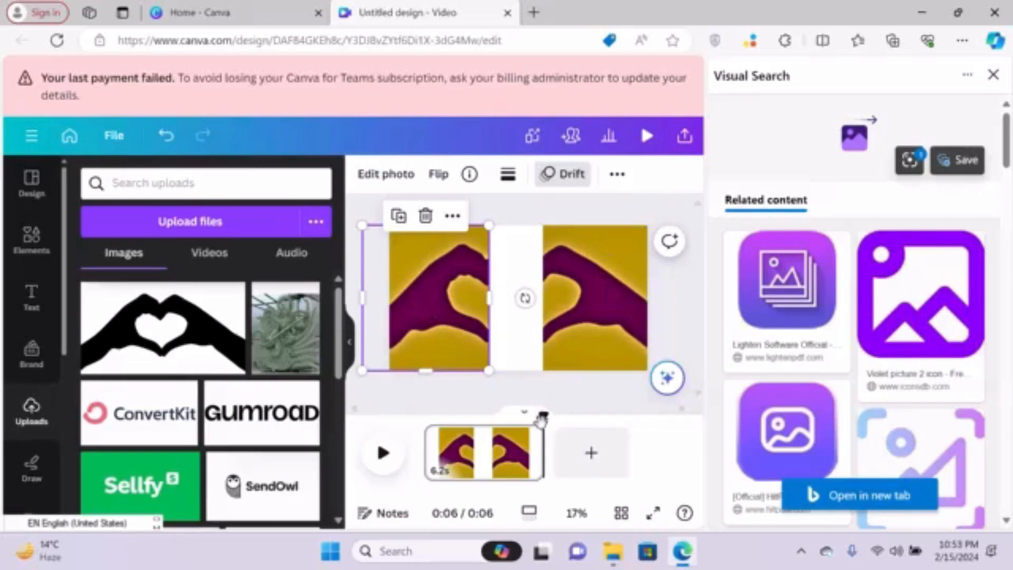
# Scrub the playhead through the page to review how the two halves drift together into a heart.
pyautogui.moveTo(543, 416); pyautogui.dragTo(547, 417)
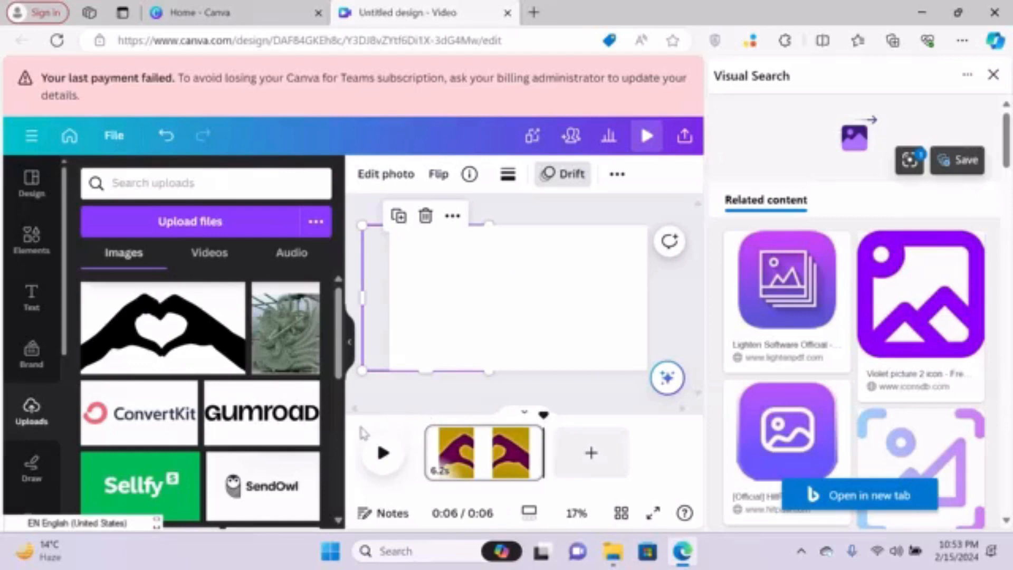
pyautogui.click(445, 464)
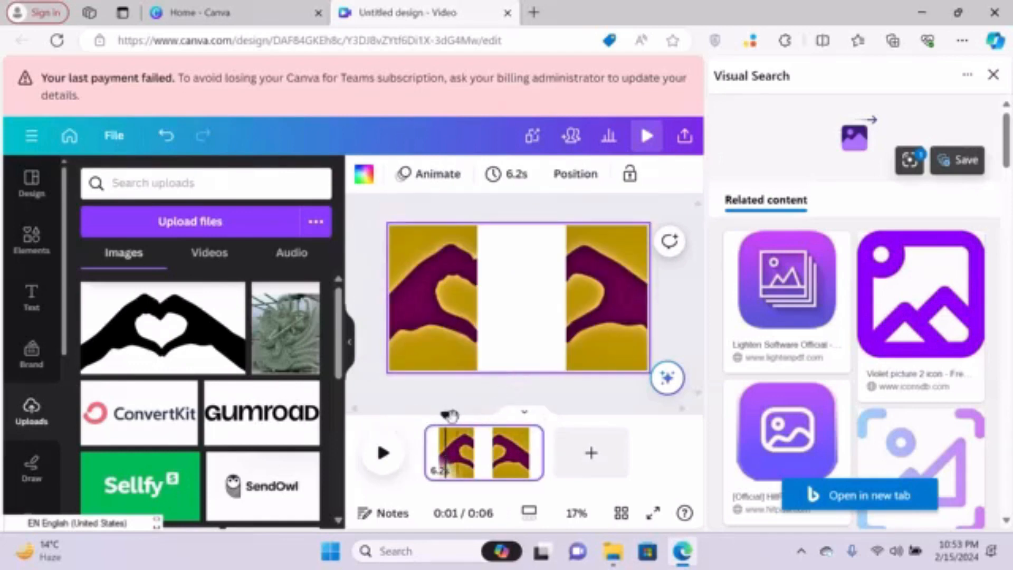
pyautogui.moveTo(445, 414); pyautogui.dragTo(555, 401)
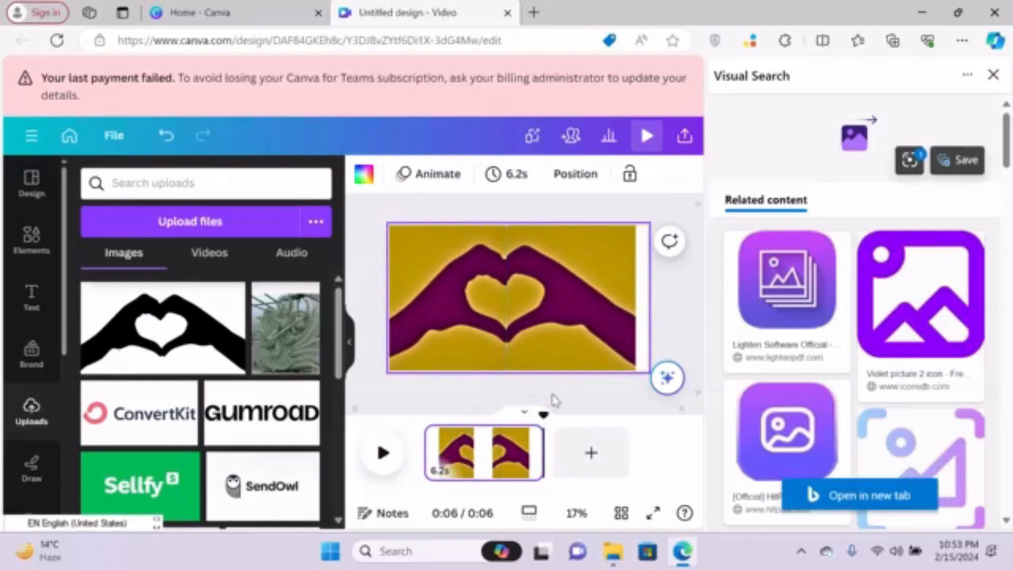
# Add a heart shape, enlarge it and centre it over the gap between the two hand halves.
pyautogui.click(27, 240)
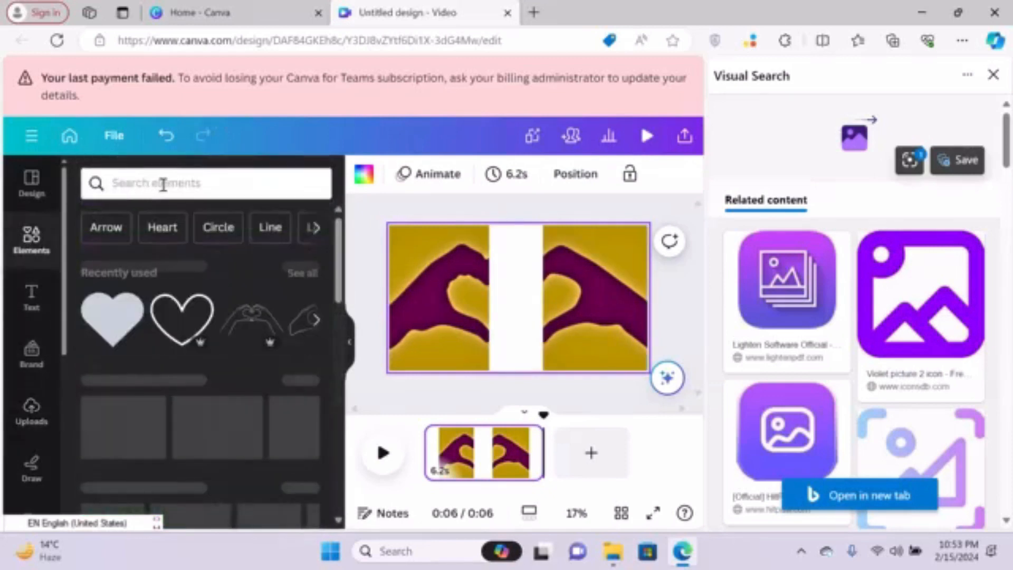
pyautogui.click(163, 184)
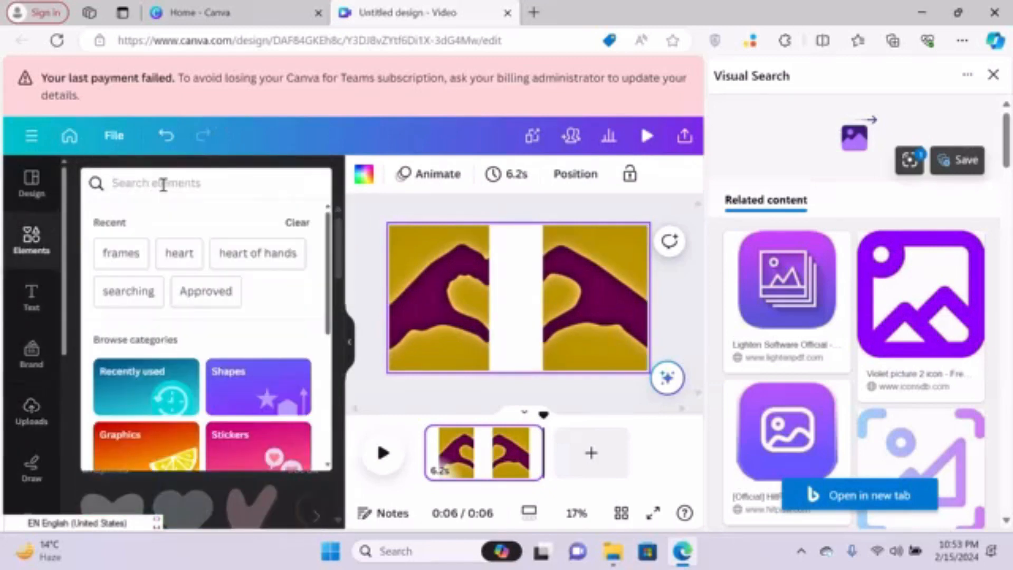
pyautogui.click(359, 223)
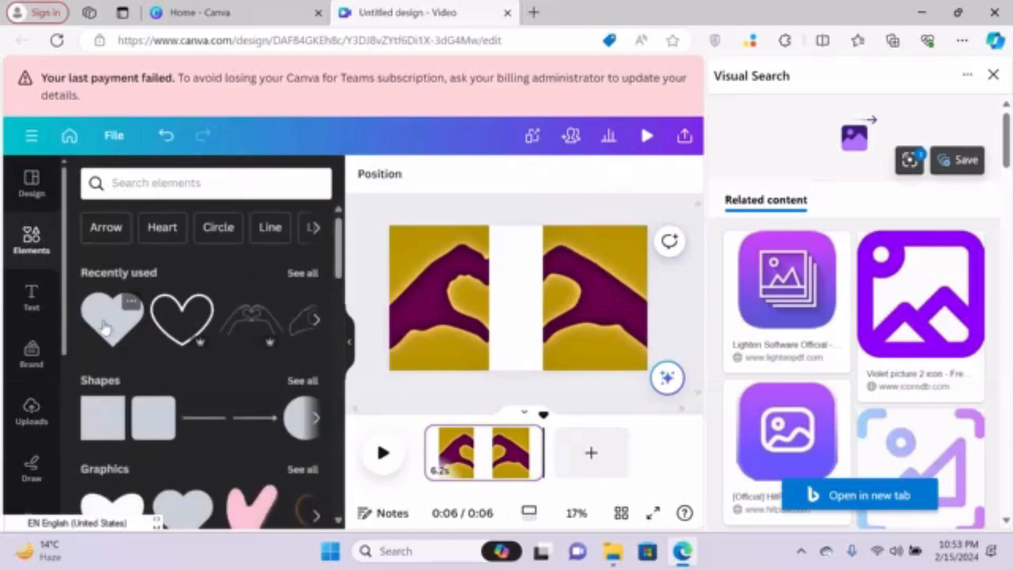
pyautogui.click(105, 328)
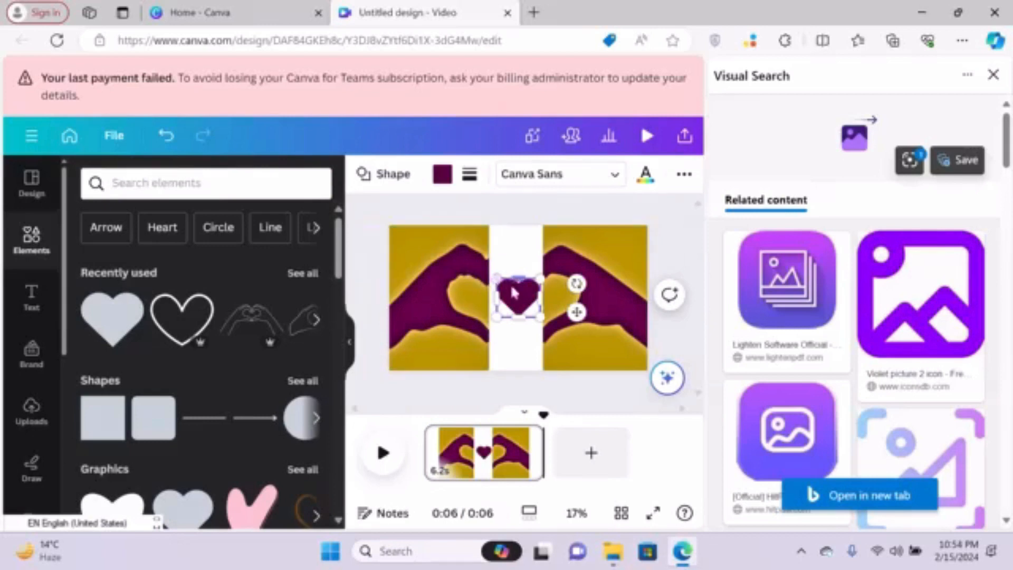
pyautogui.moveTo(496, 278); pyautogui.dragTo(473, 271)
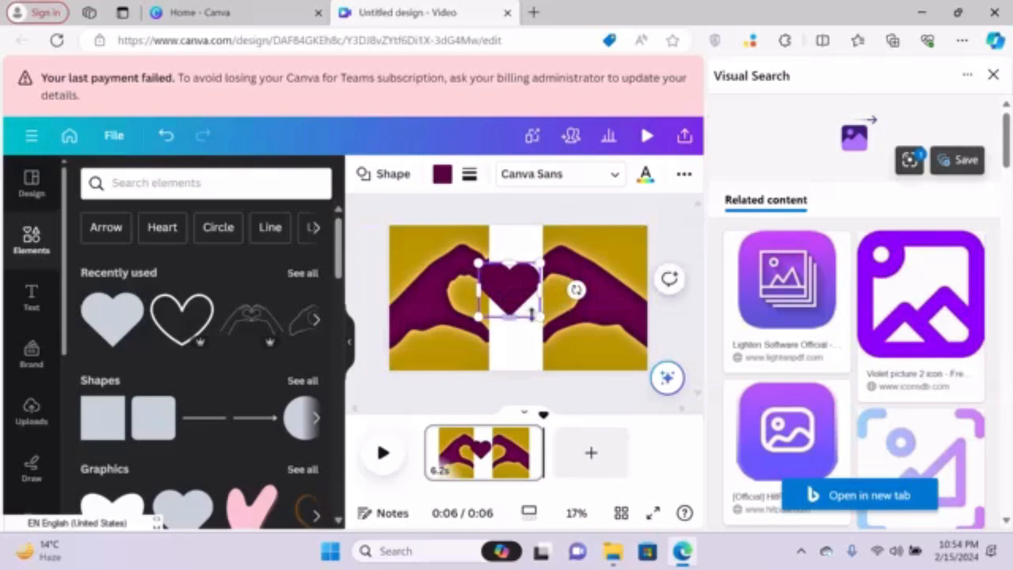
pyautogui.moveTo(539, 315); pyautogui.dragTo(575, 348)
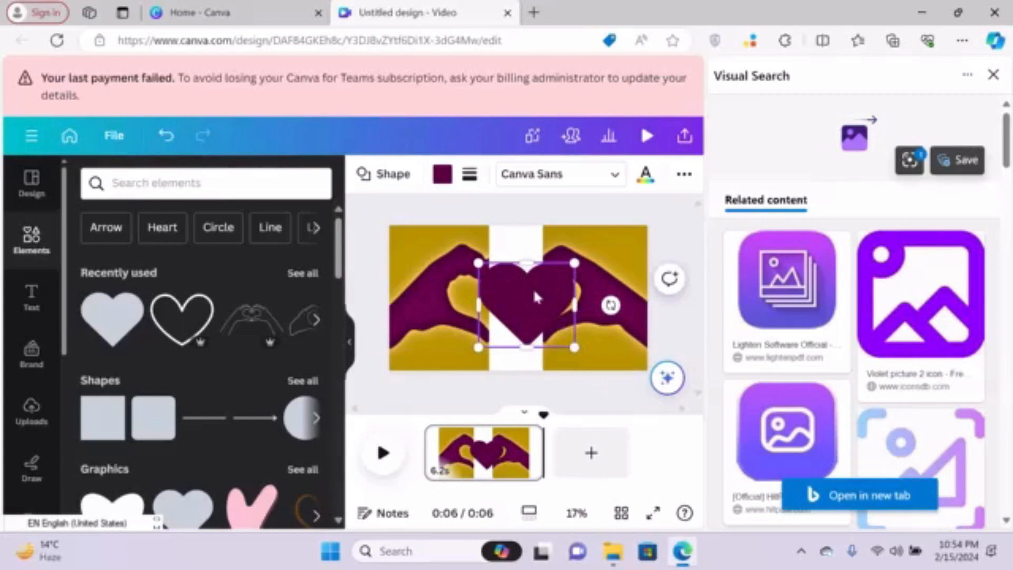
pyautogui.moveTo(535, 295); pyautogui.dragTo(527, 290)
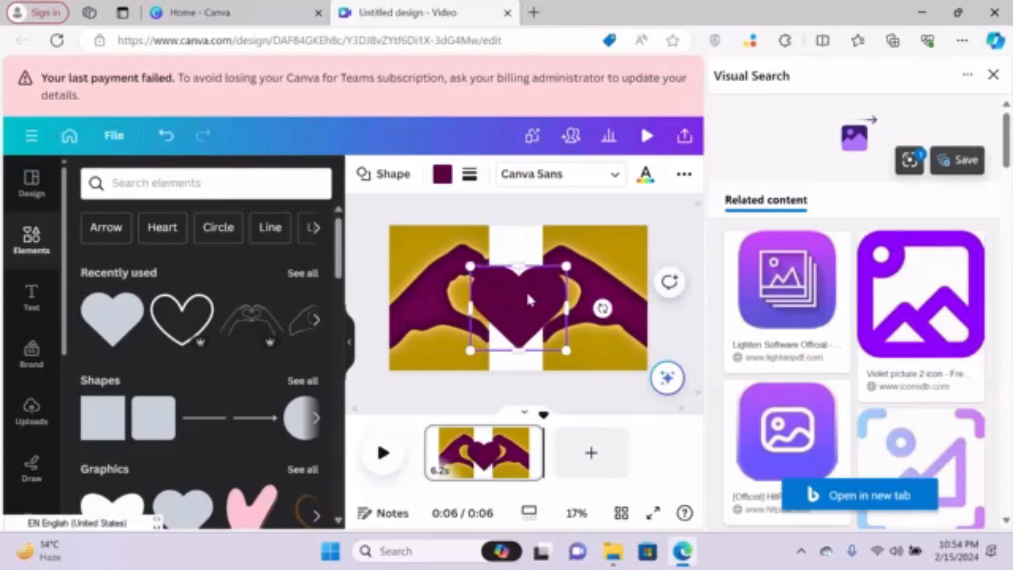
# Recolour the heart shape with the solid red #D41111.
pyautogui.click(443, 176)
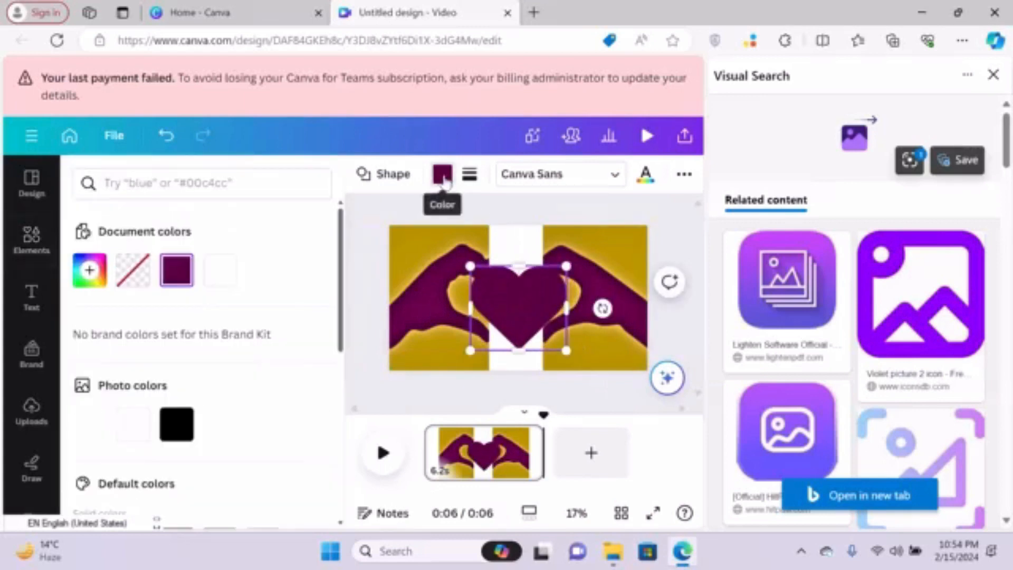
pyautogui.click(78, 272)
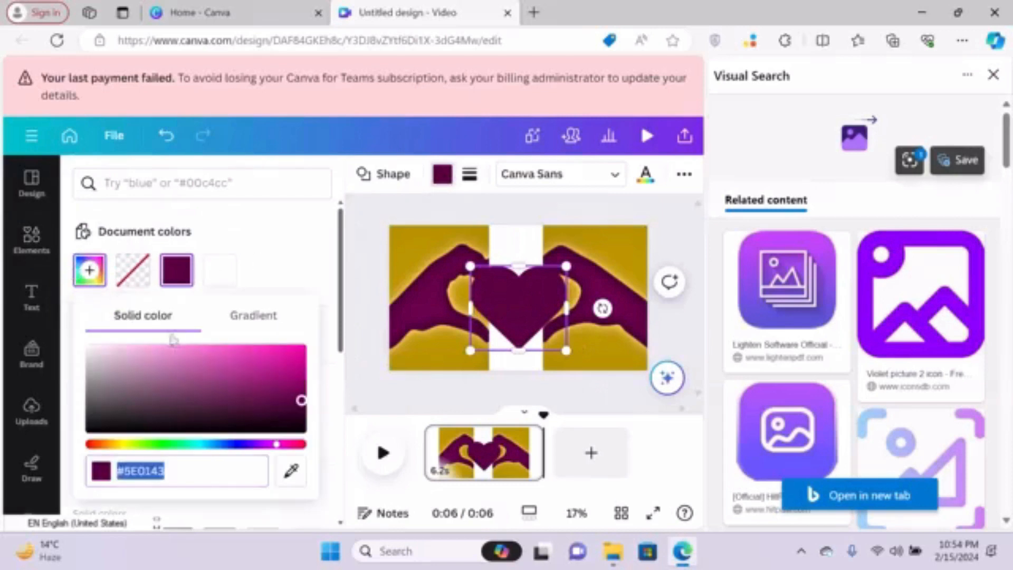
pyautogui.click(88, 445)
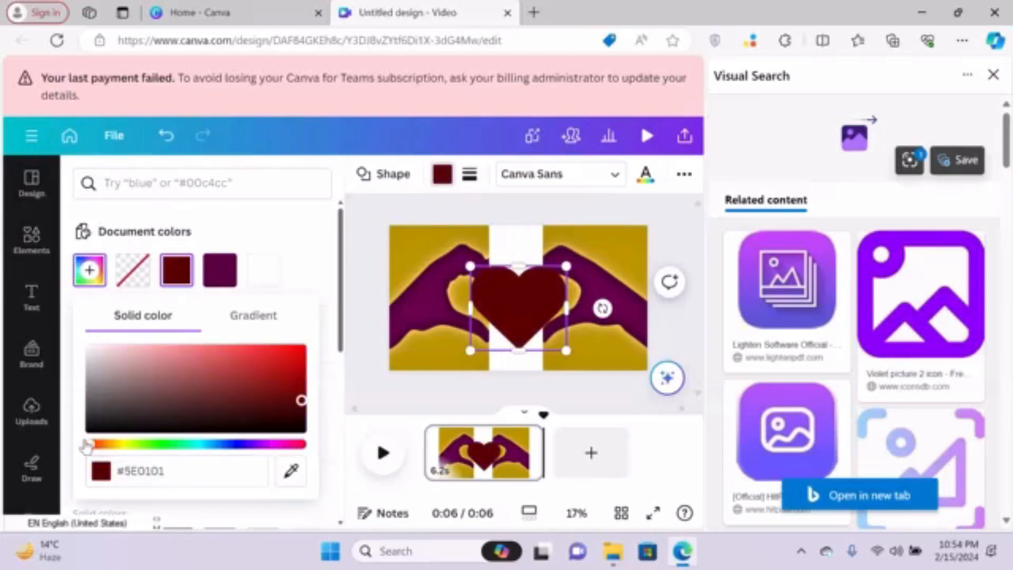
pyautogui.click(288, 361)
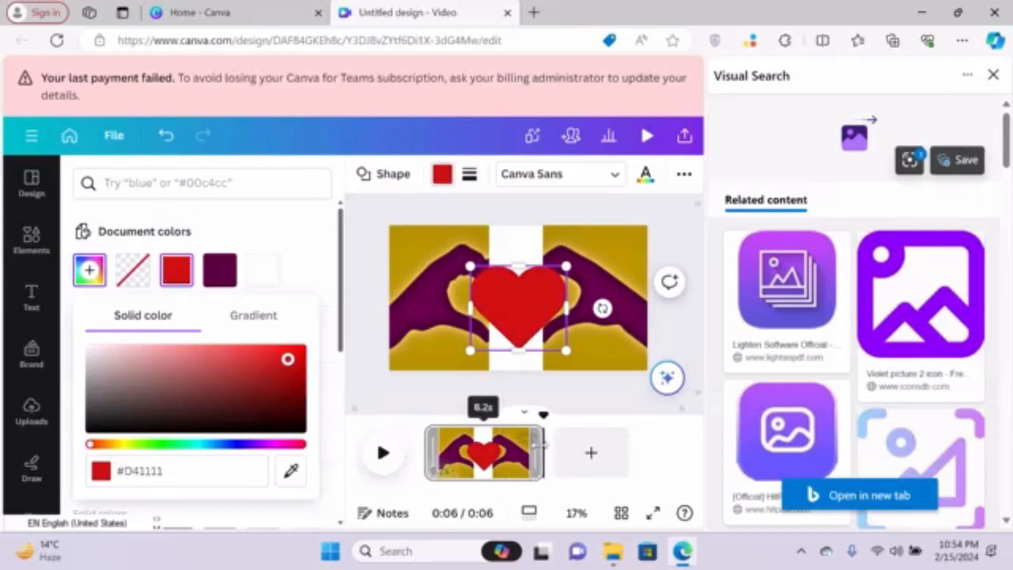
# Scrub the playhead through the page to review the drifting hands together with the red heart.
pyautogui.moveTo(543, 417); pyautogui.dragTo(546, 391)
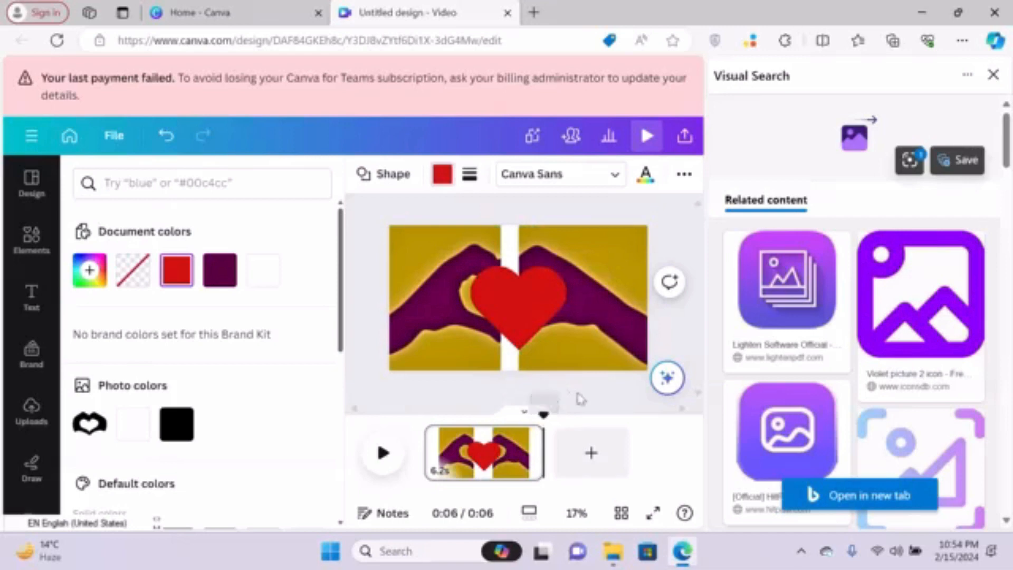
pyautogui.click(463, 446)
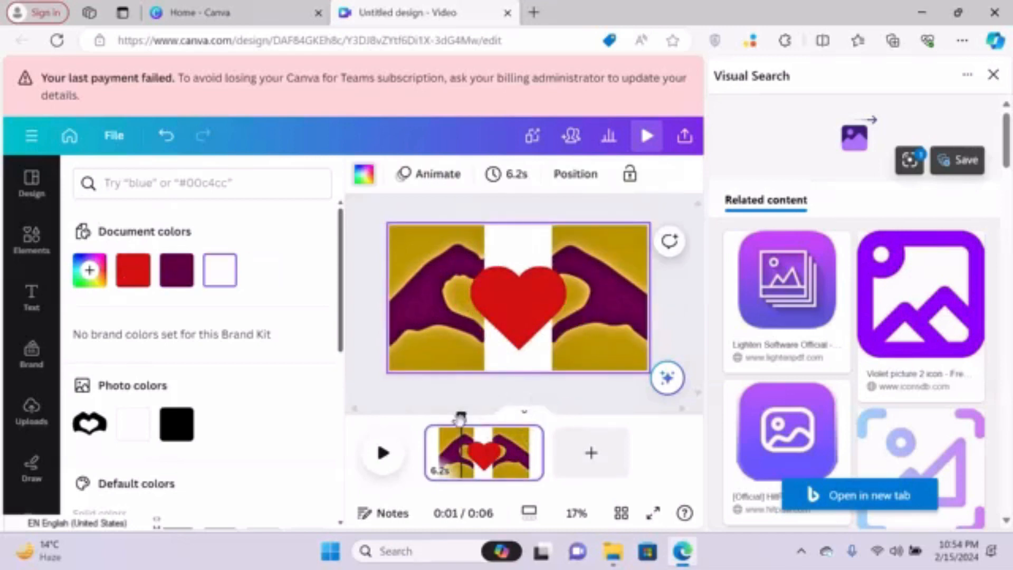
pyautogui.moveTo(460, 415); pyautogui.dragTo(558, 394)
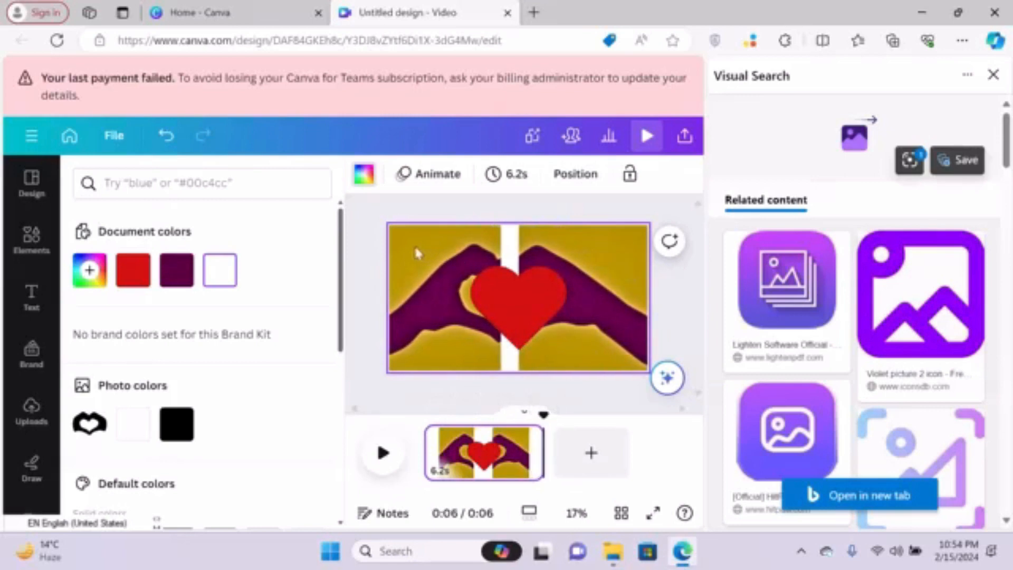
# Narrow the gap between the hand halves by moving the left half further right and fine-tuning the right half's position.
pyautogui.click(583, 264)
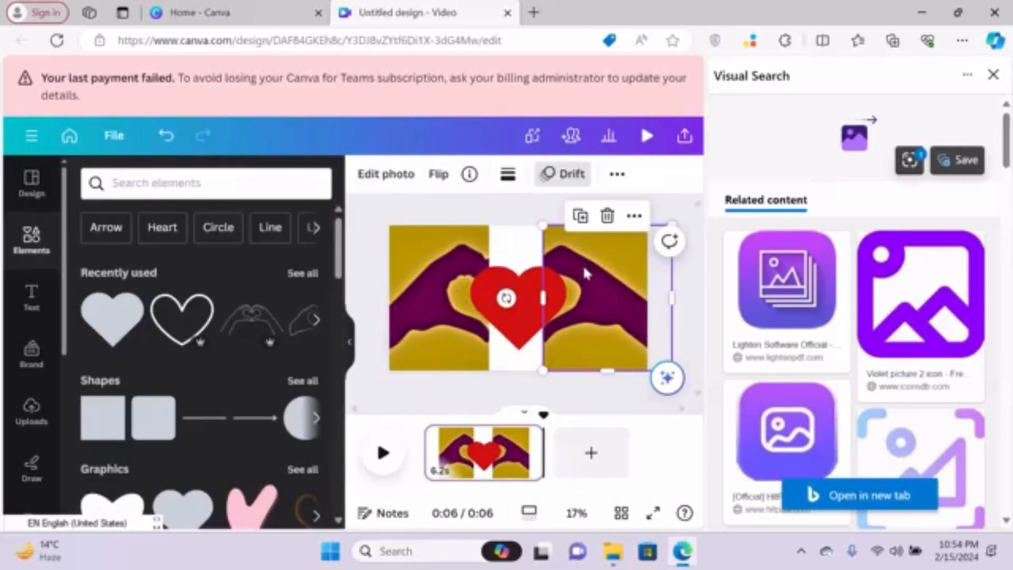
pyautogui.moveTo(581, 269); pyautogui.dragTo(577, 269)
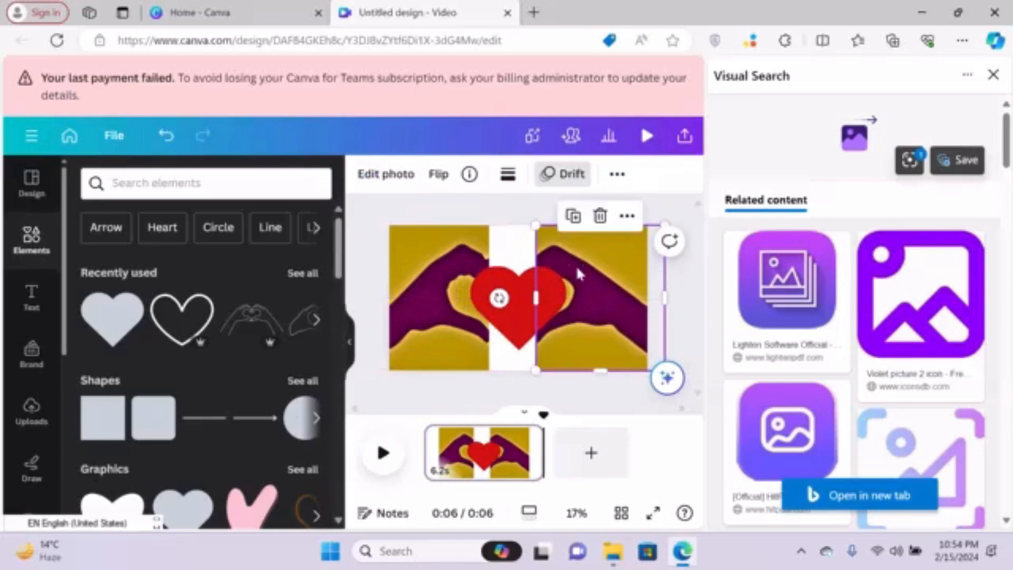
pyautogui.click(415, 262)
pyautogui.moveTo(415, 261); pyautogui.dragTo(429, 254)
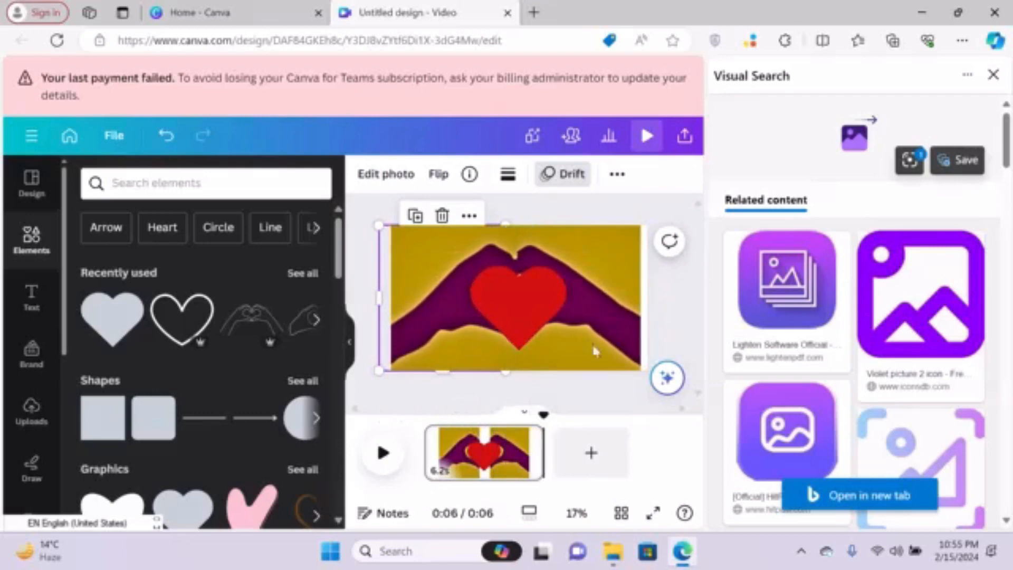
pyautogui.click(606, 322)
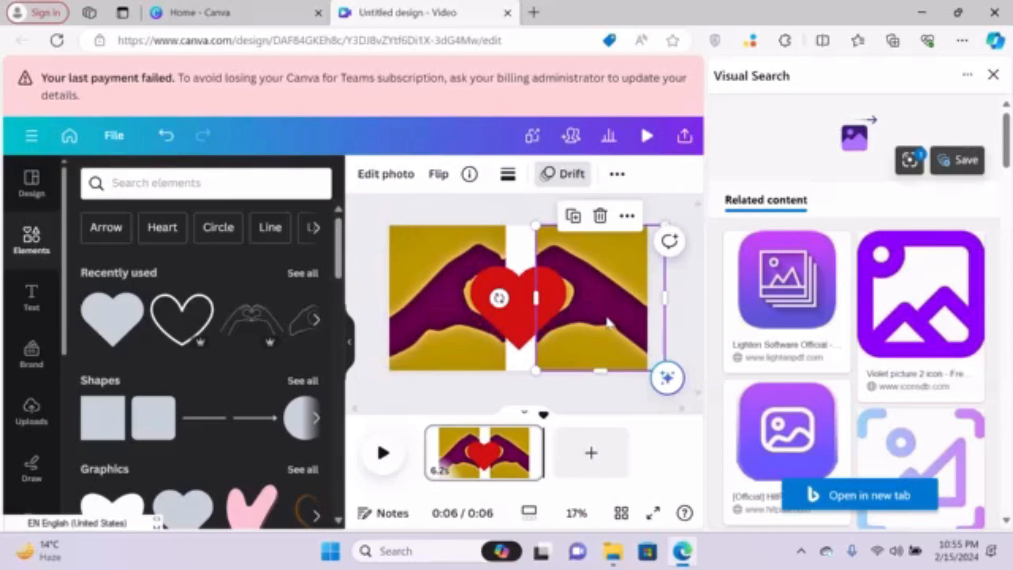
pyautogui.moveTo(607, 322); pyautogui.dragTo(614, 322)
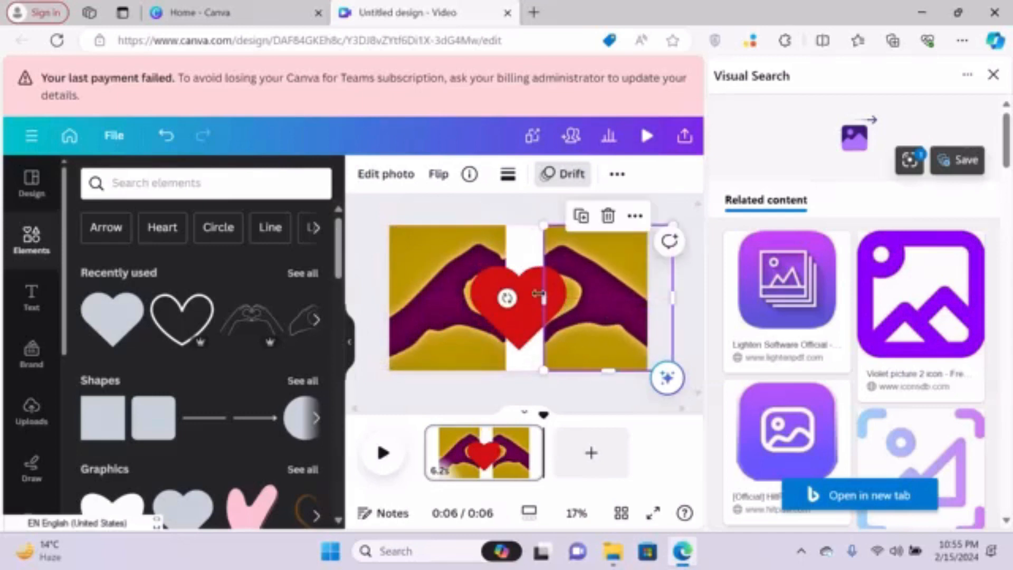
# Set the red heart shape's transparency to 0.
pyautogui.click(496, 292)
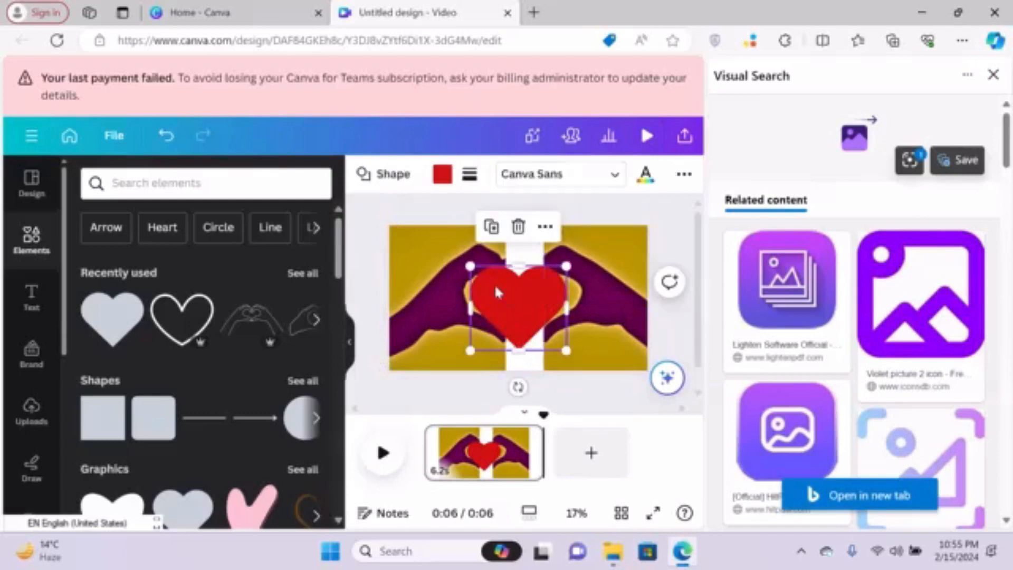
pyautogui.click(683, 174)
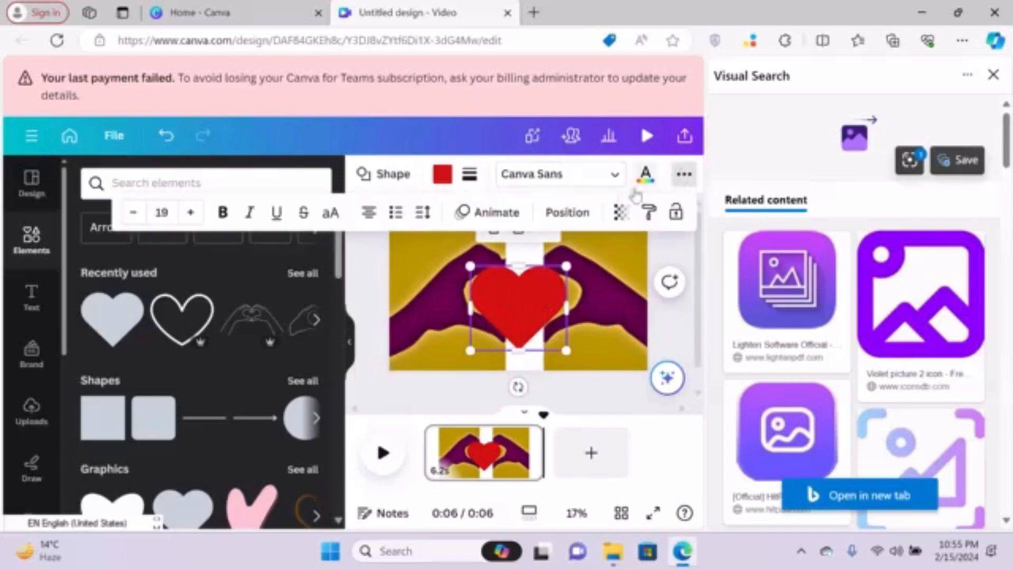
pyautogui.click(618, 212)
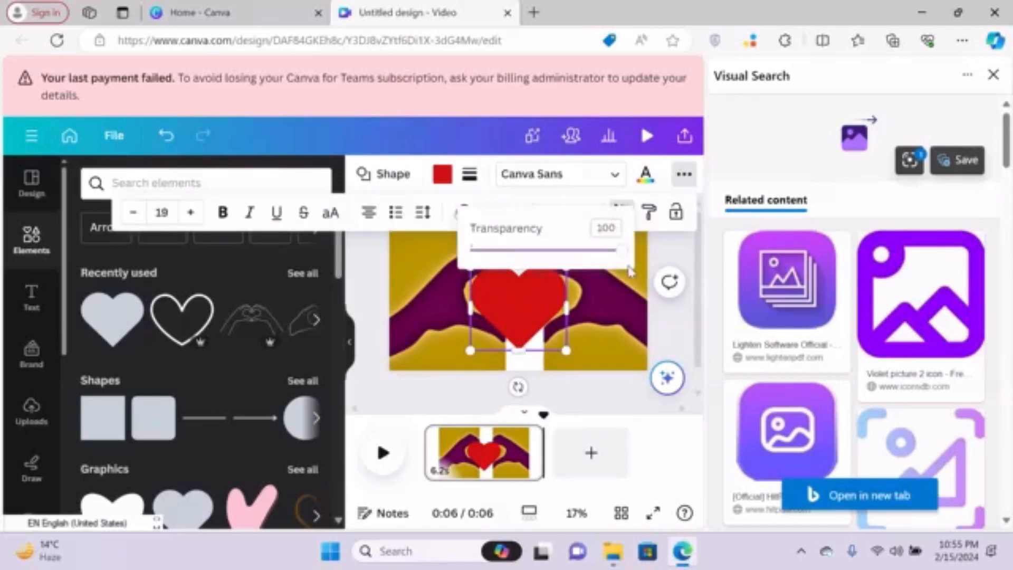
pyautogui.moveTo(623, 251); pyautogui.dragTo(471, 250)
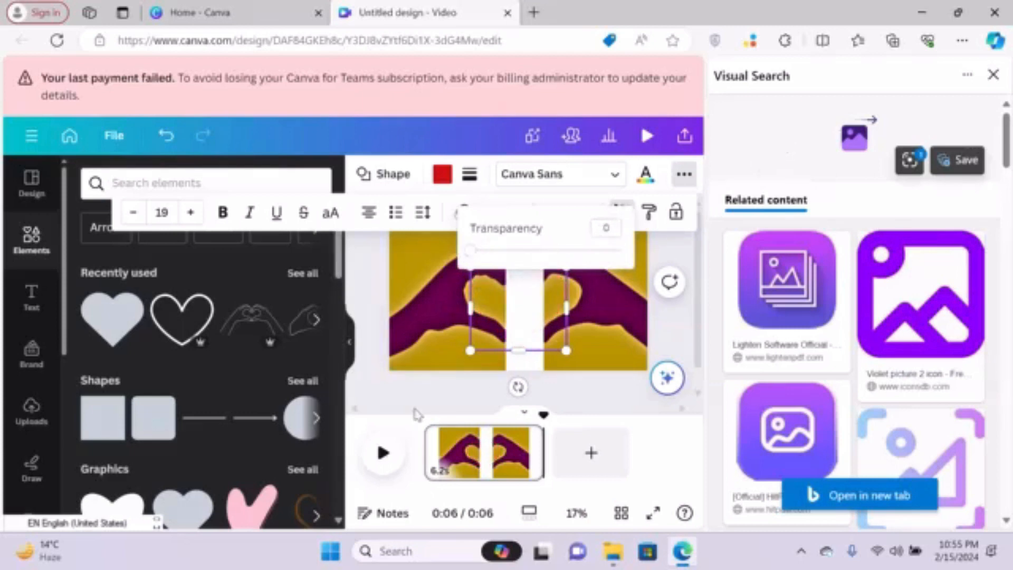
# Review the drift from start to end and try moving the right half slightly further left.
pyautogui.click(446, 453)
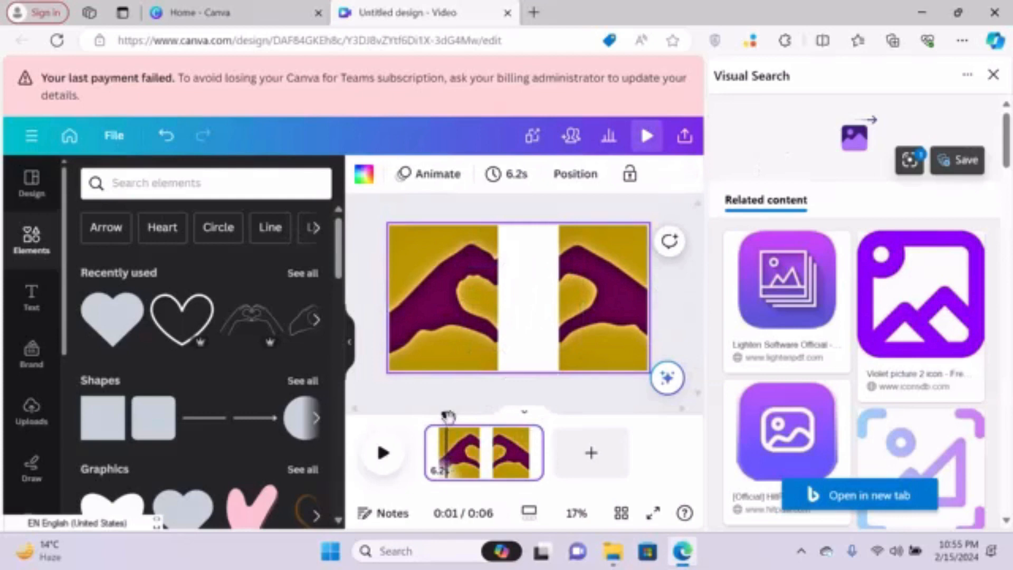
pyautogui.click(542, 453)
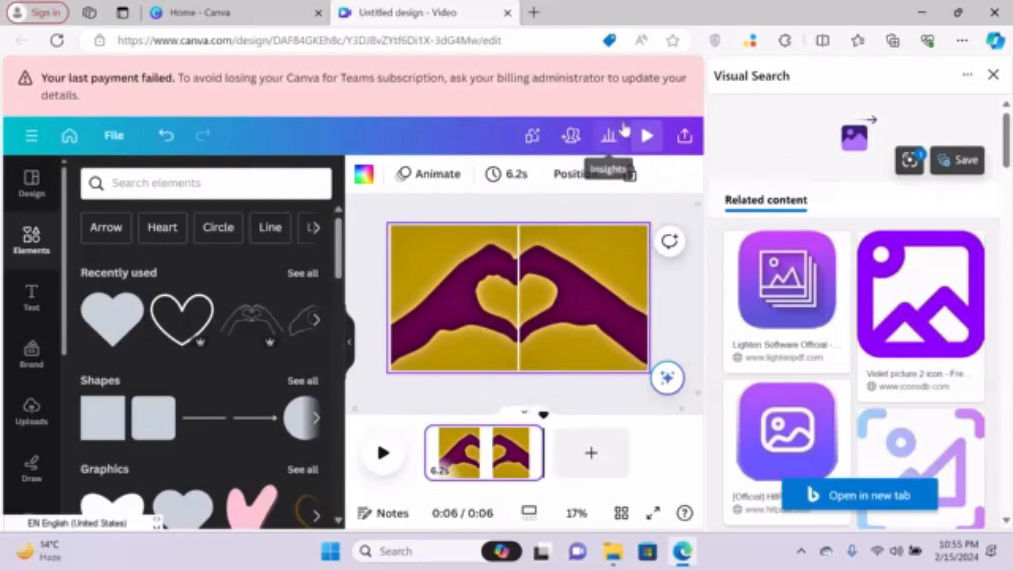
pyautogui.click(595, 322)
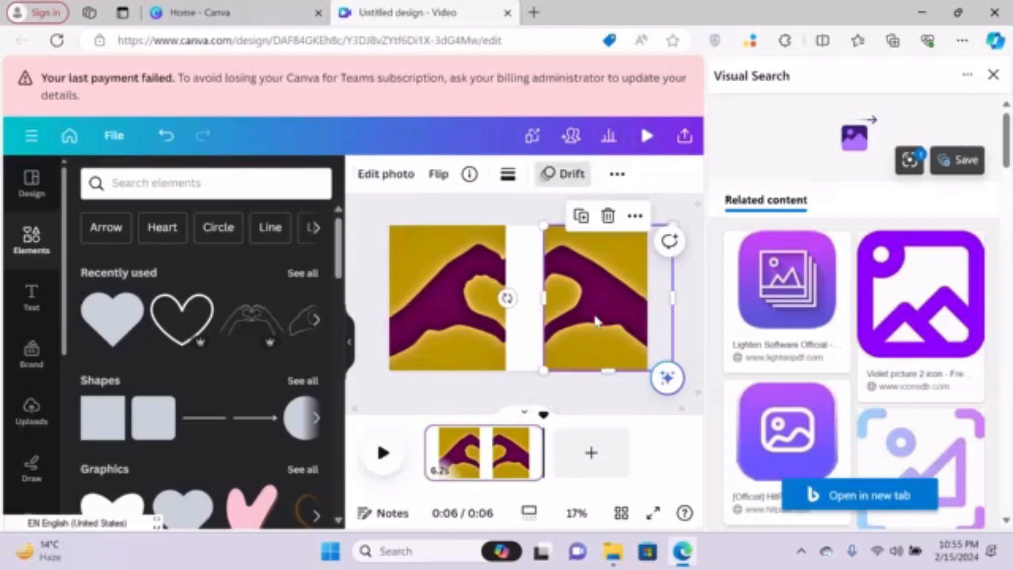
pyautogui.moveTo(599, 322); pyautogui.dragTo(592, 316)
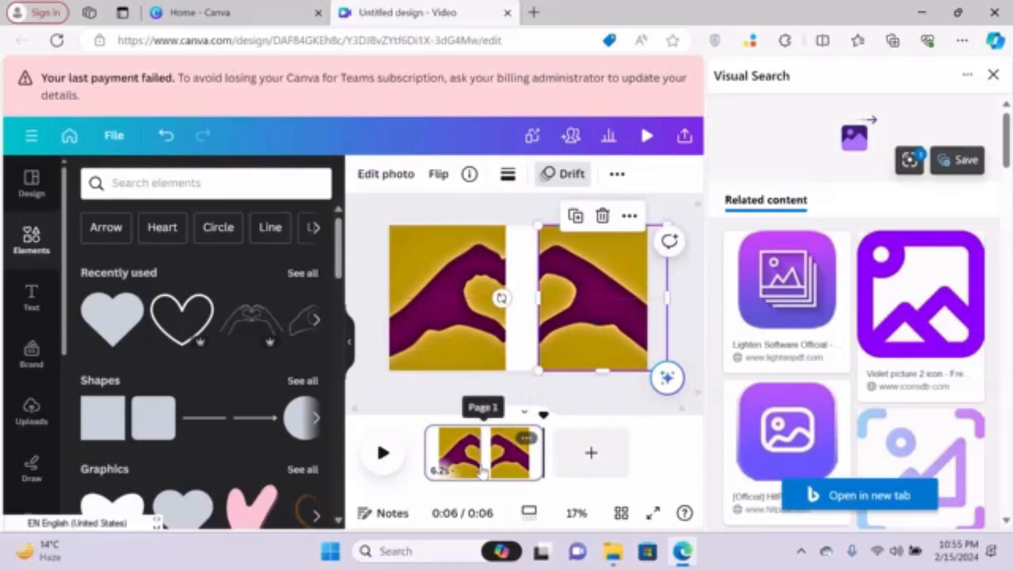
# Play back the page and shift the right half slightly further right.
pyautogui.click(482, 472)
pyautogui.click(364, 460)
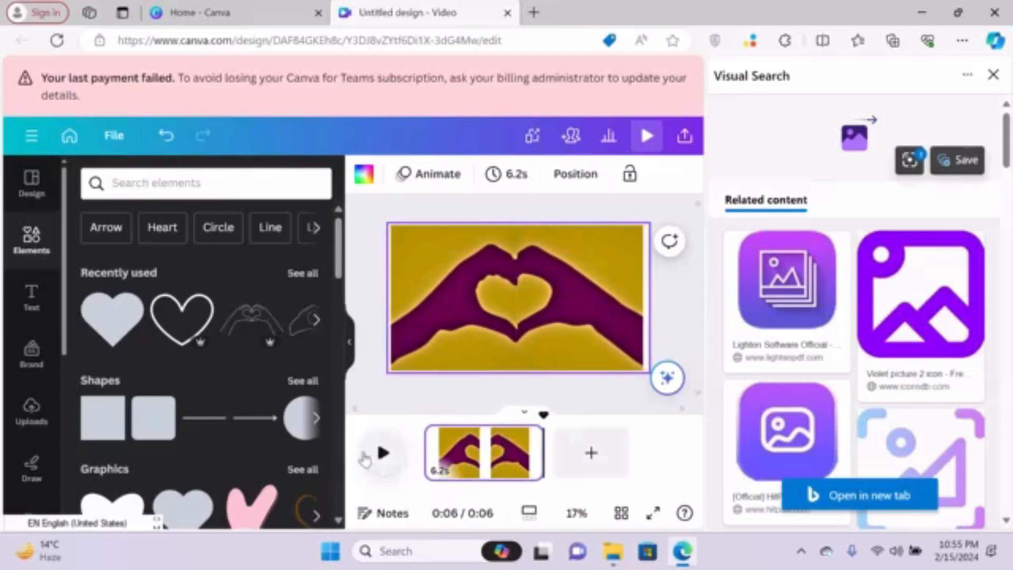
pyautogui.click(566, 292)
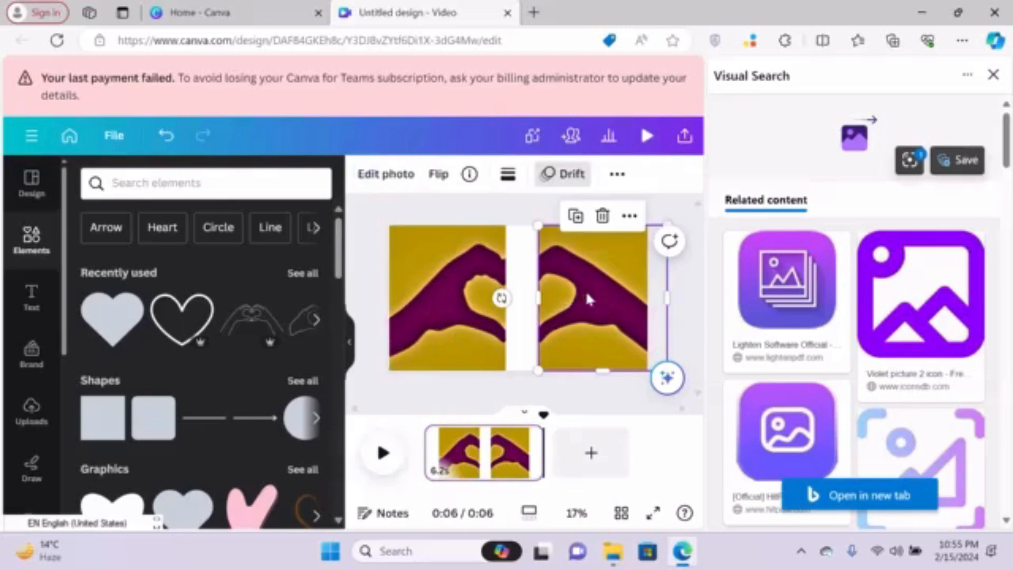
pyautogui.moveTo(586, 291); pyautogui.dragTo(595, 293)
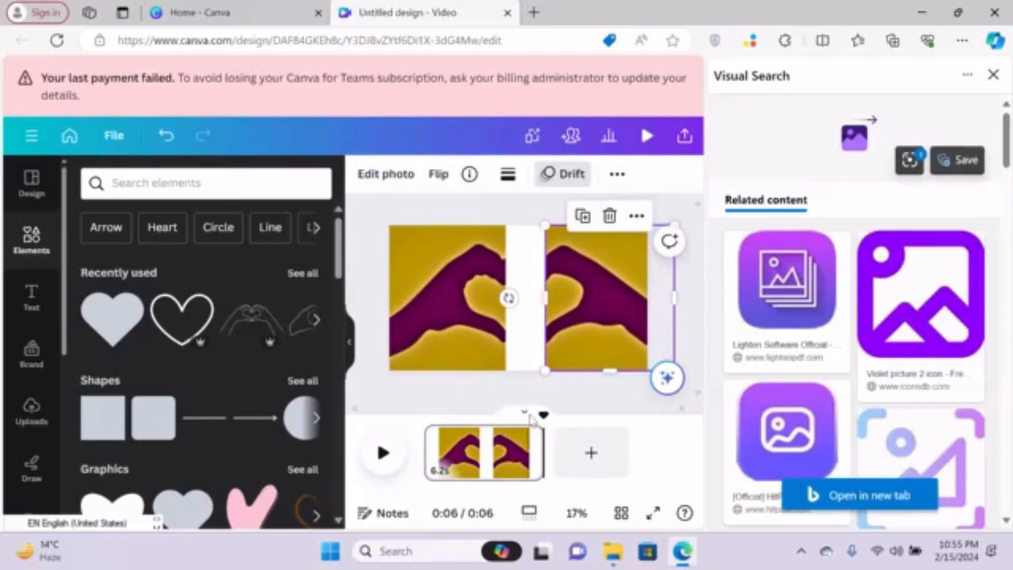
# Scrub to the end of the page to check the seam and nudge the right half slightly left.
pyautogui.moveTo(543, 407); pyautogui.dragTo(540, 380)
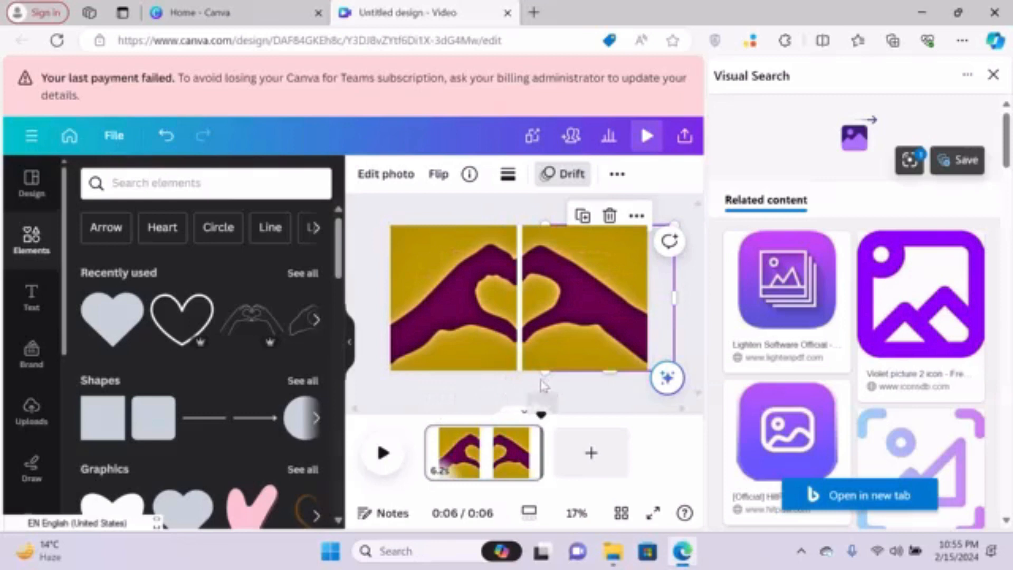
pyautogui.click(606, 316)
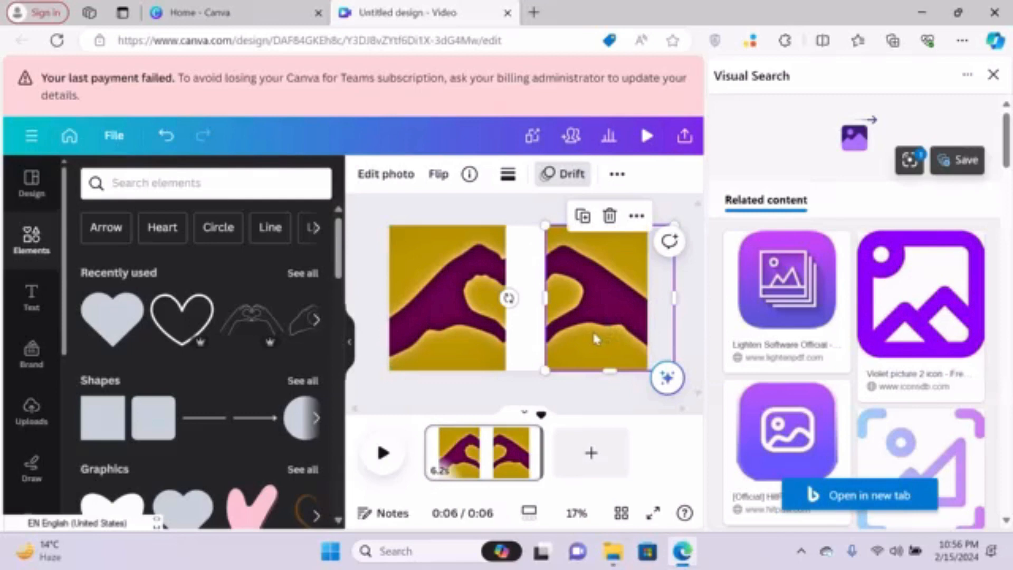
pyautogui.moveTo(590, 331); pyautogui.dragTo(592, 341)
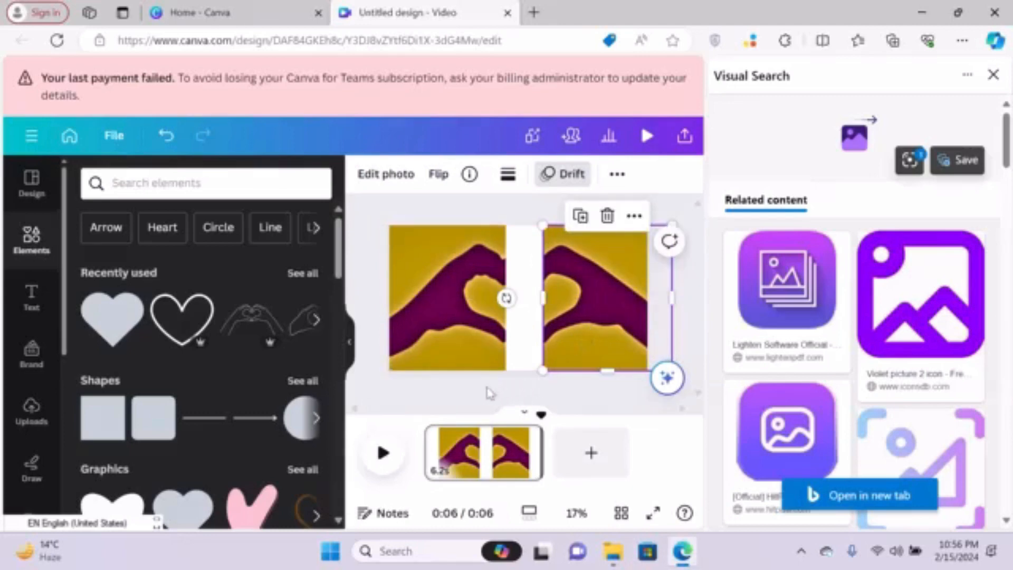
# Play back the page from near its start to check how the two halves meet, and select the right half.
pyautogui.click(446, 449)
pyautogui.click(383, 455)
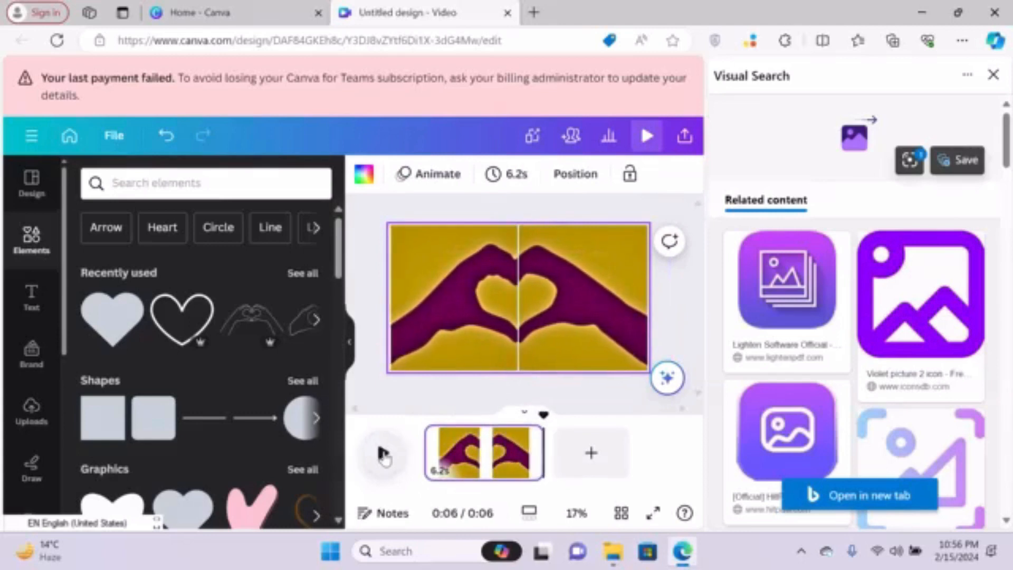
pyautogui.click(577, 318)
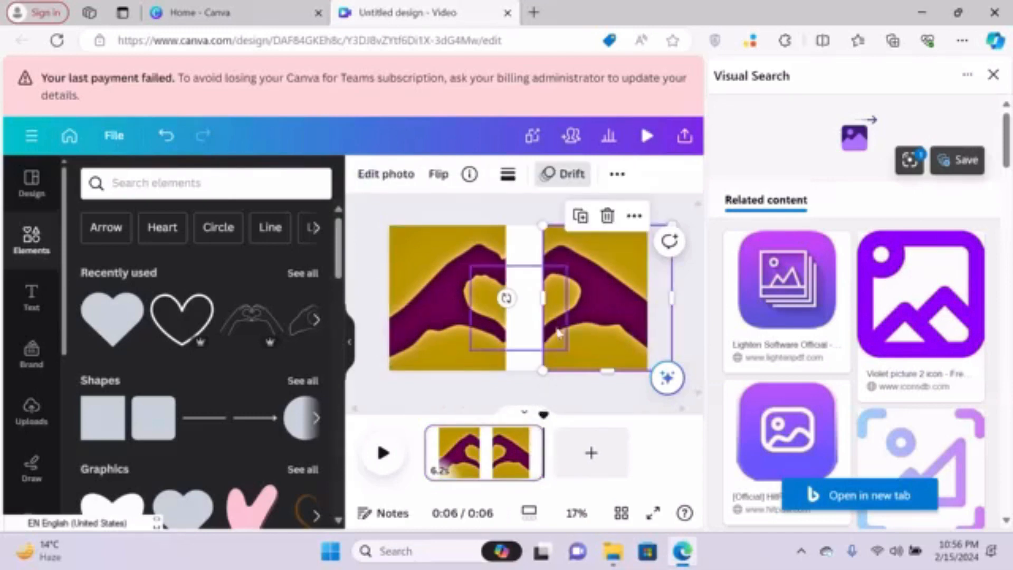
# Nudge the right photo half slightly left and play back the page from its start to check how the halves meet.
pyautogui.moveTo(610, 300); pyautogui.dragTo(604, 289)
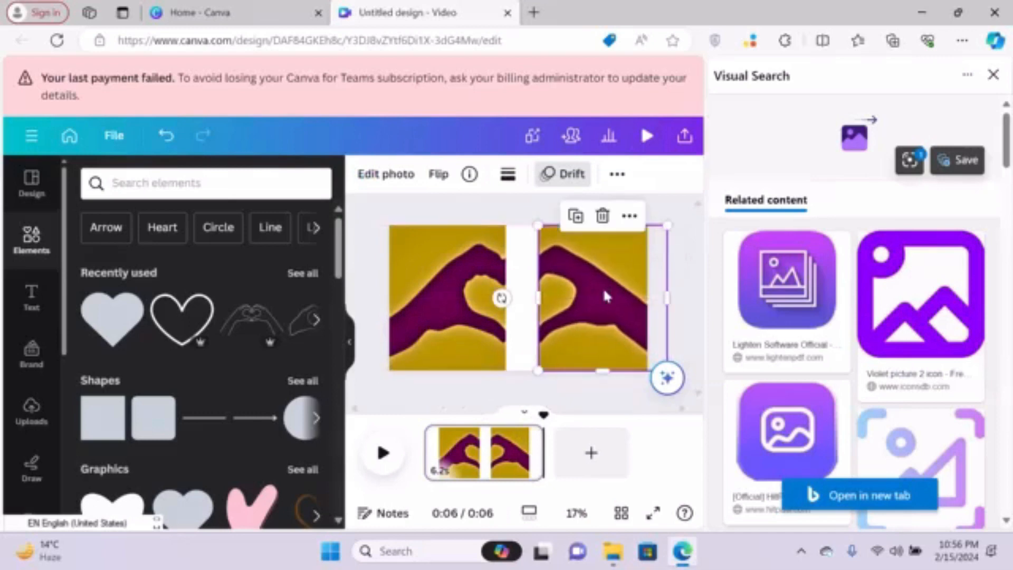
pyautogui.click(458, 445)
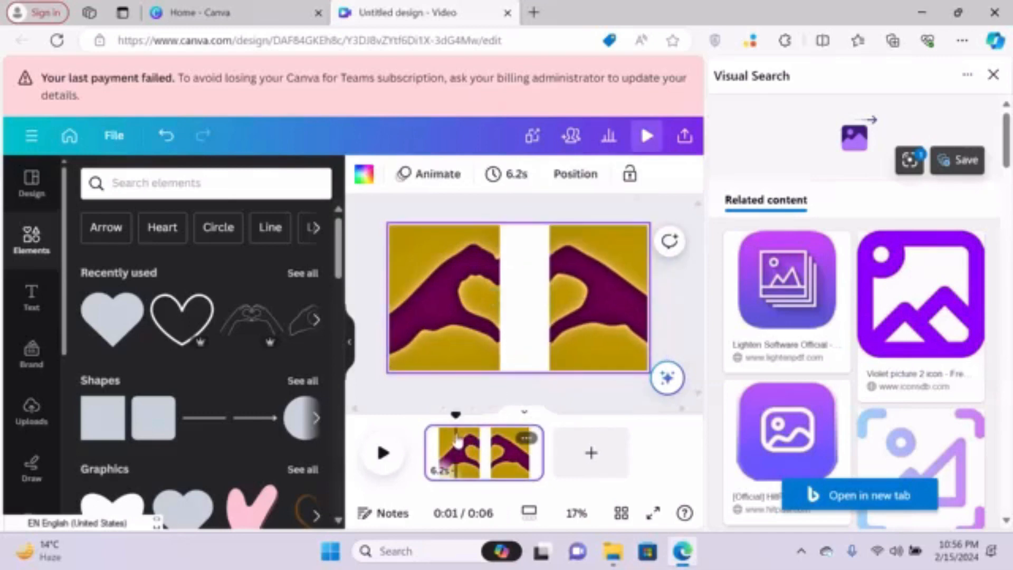
pyautogui.moveTo(455, 416); pyautogui.dragTo(407, 404)
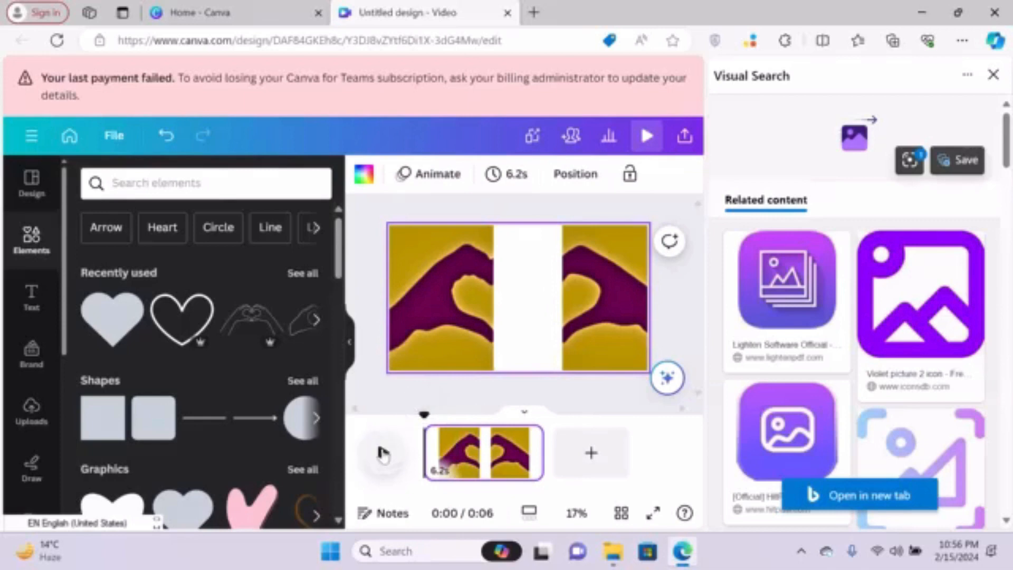
pyautogui.click(382, 453)
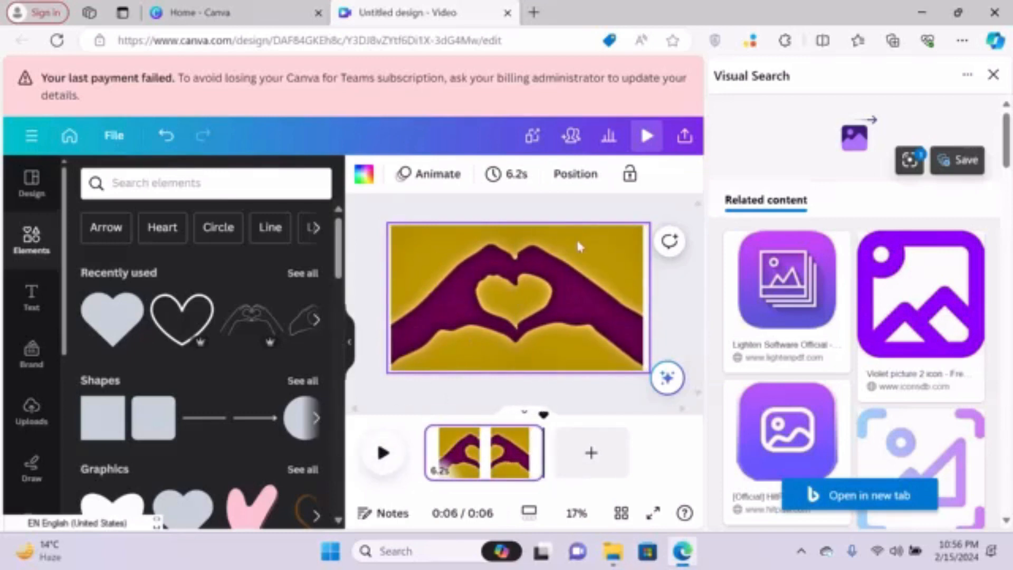
# Set the transparency of the heart shape between the photo halves to 100.
pyautogui.click(514, 313)
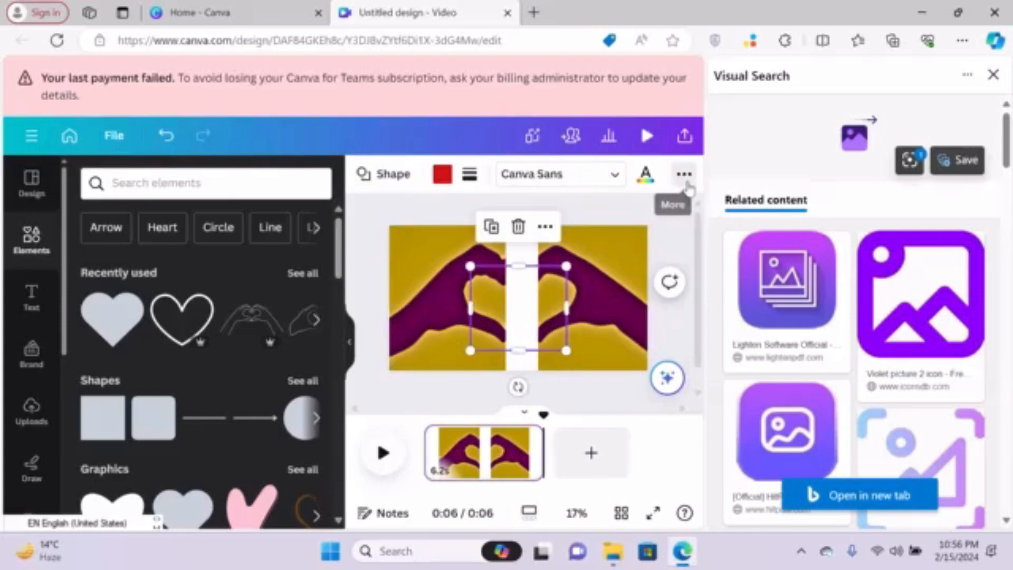
pyautogui.click(684, 176)
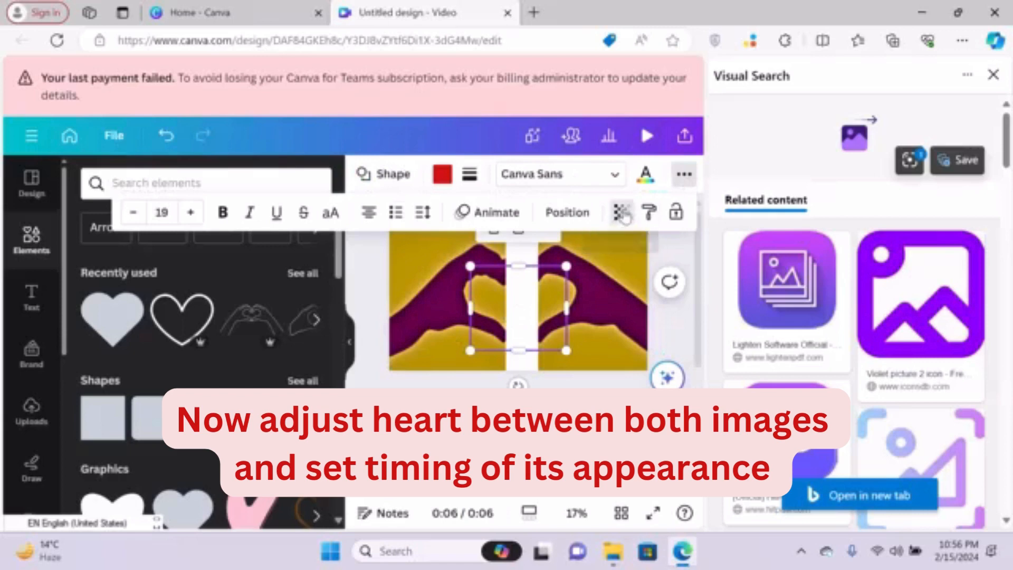
pyautogui.click(621, 212)
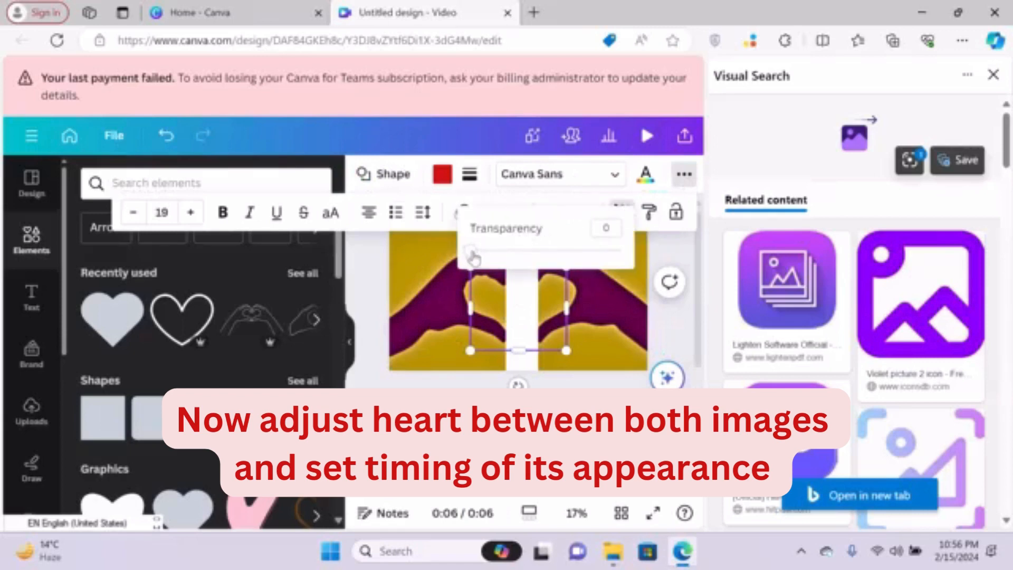
pyautogui.moveTo(473, 254); pyautogui.dragTo(650, 226)
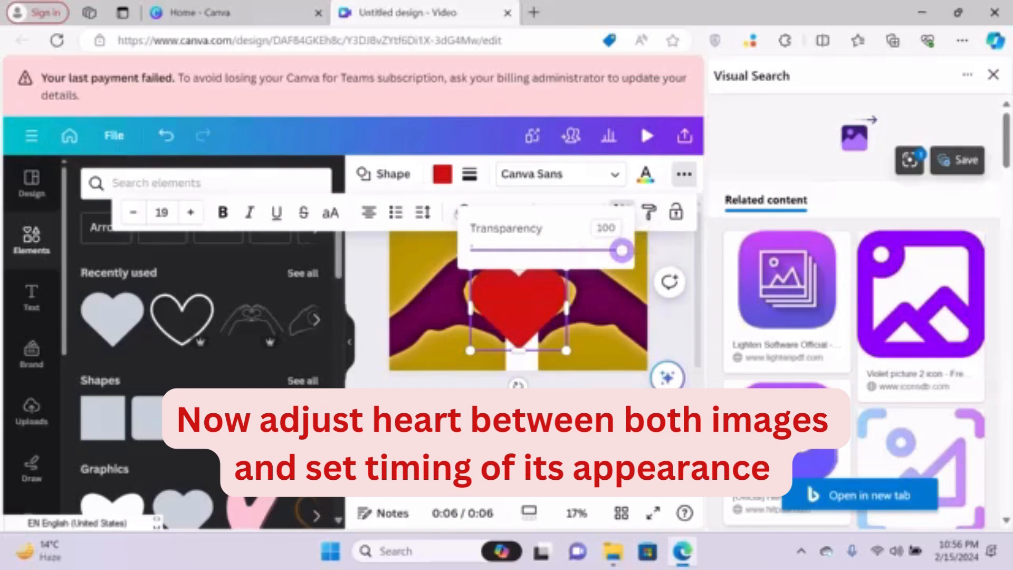
pyautogui.press('Escape')
# Show the timing of the heart shape together with the right photo half and delay their start on the page.
pyautogui.click(518, 288)
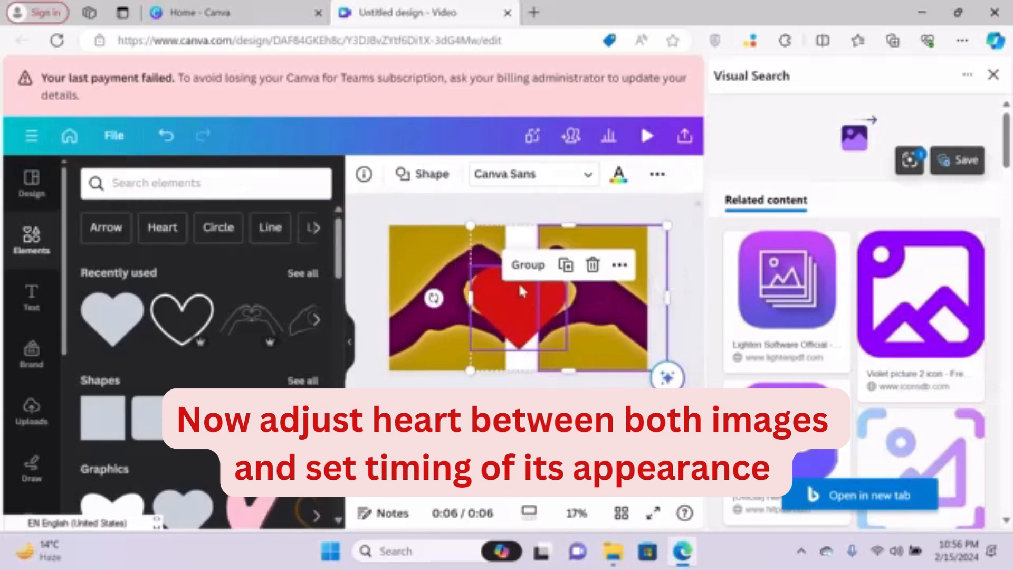
pyautogui.rightClick(508, 281)
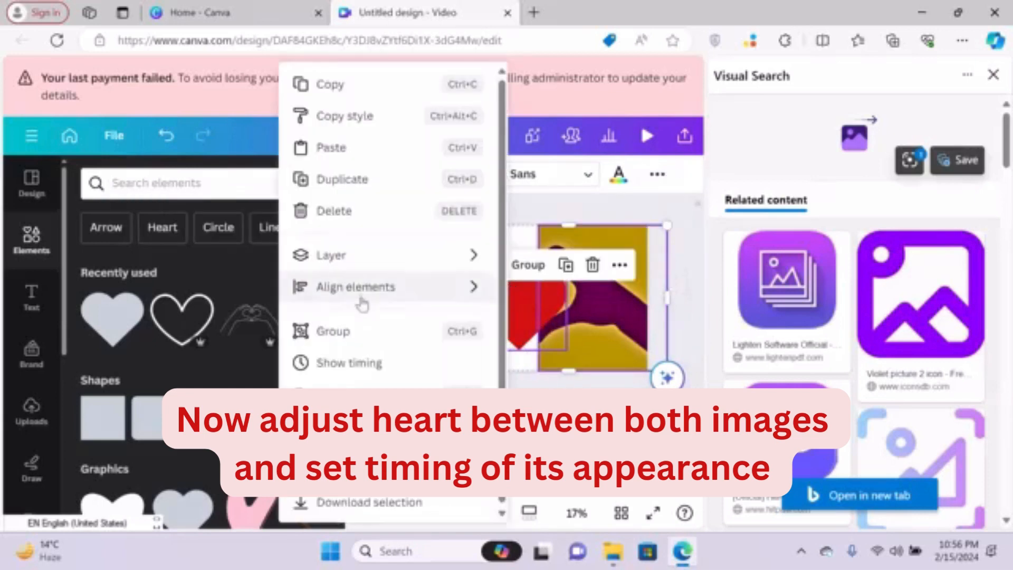
pyautogui.click(345, 364)
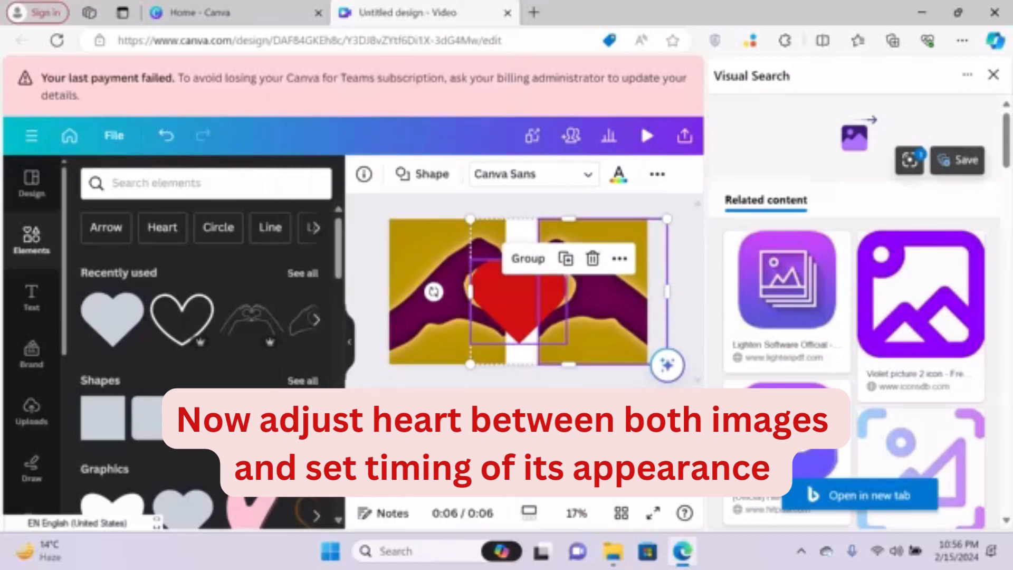
pyautogui.moveTo(422, 406); pyautogui.dragTo(440, 405)
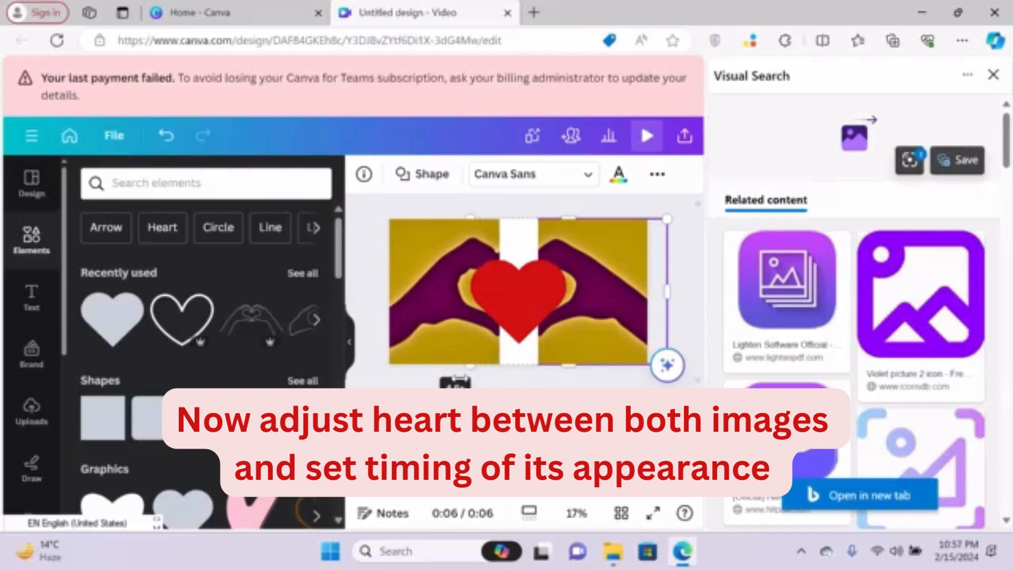
pyautogui.moveTo(462, 382); pyautogui.dragTo(530, 363)
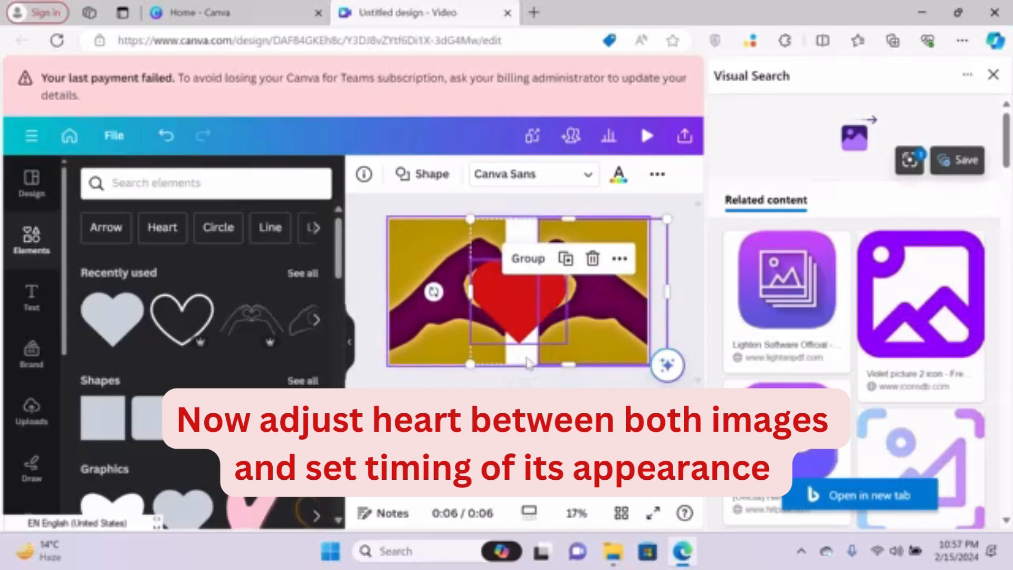
# Review when the elements appear on the page and undo the shared timing and heart transparency changes.
pyautogui.click(647, 136)
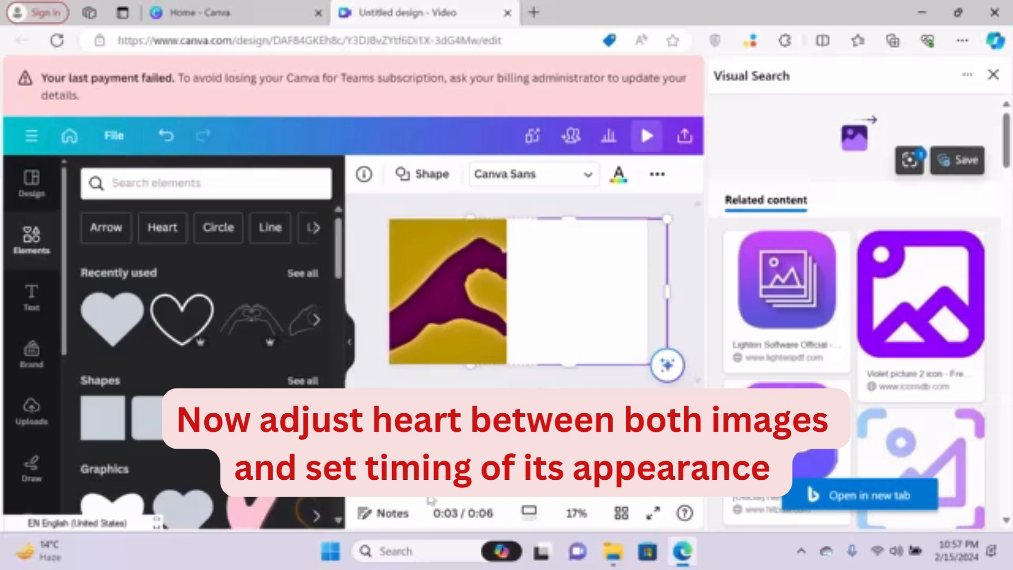
pyautogui.click(508, 174)
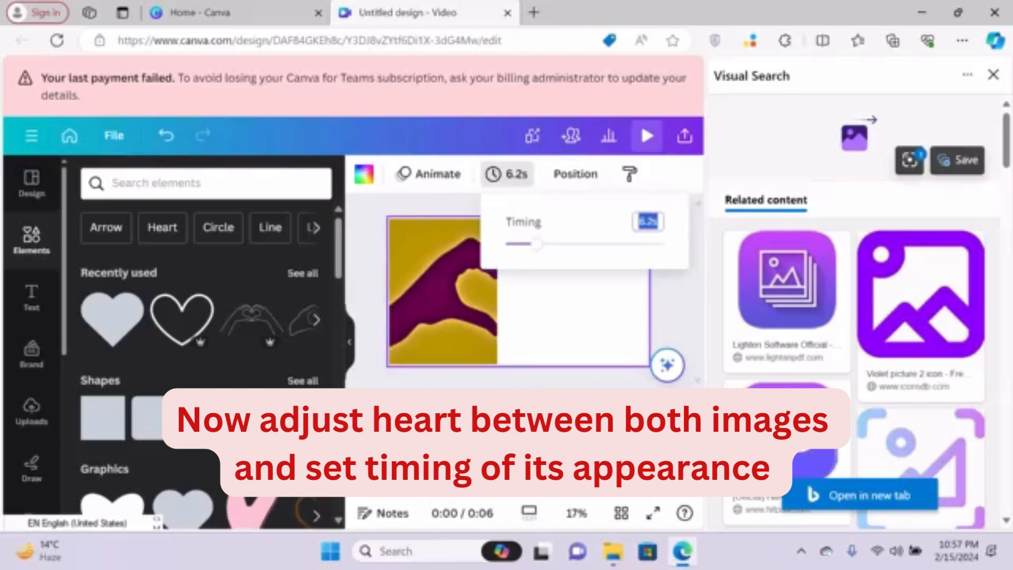
pyautogui.press('Escape')
pyautogui.hotkey('ctrl', 'z')
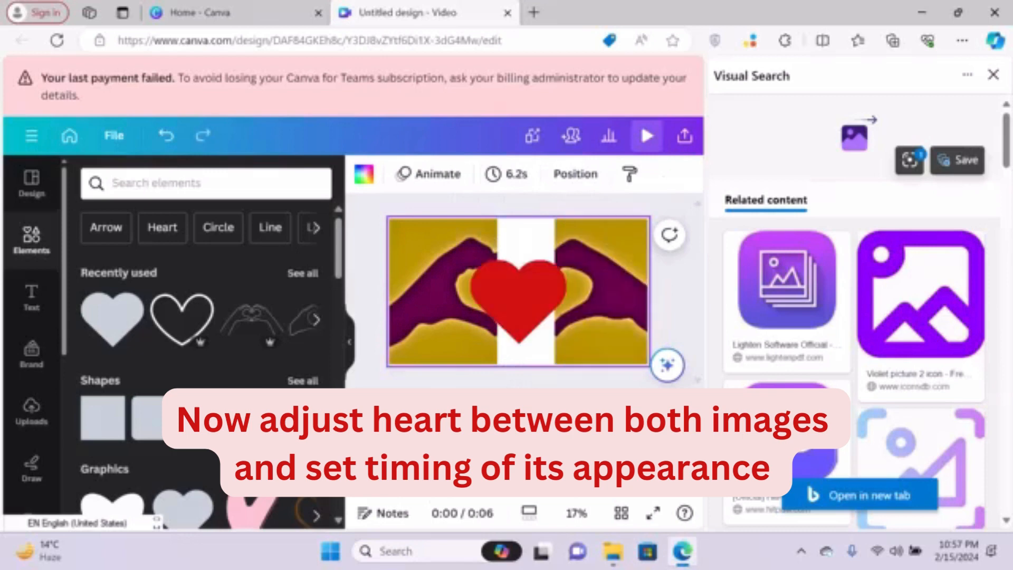
pyautogui.hotkey('ctrl', 'z')
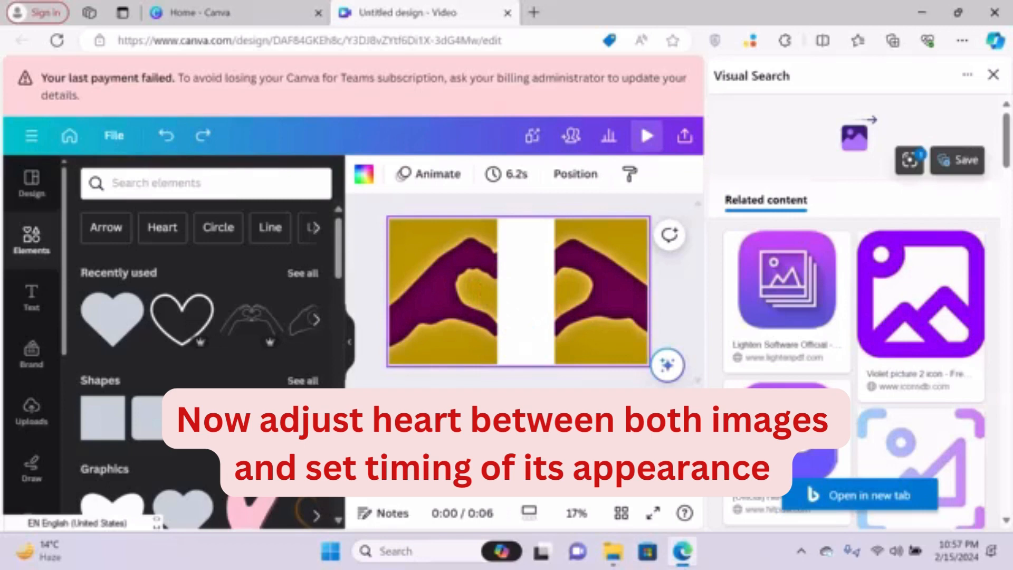
pyautogui.hotkey('ctrl', 'y')
pyautogui.hotkey('ctrl', 'y')
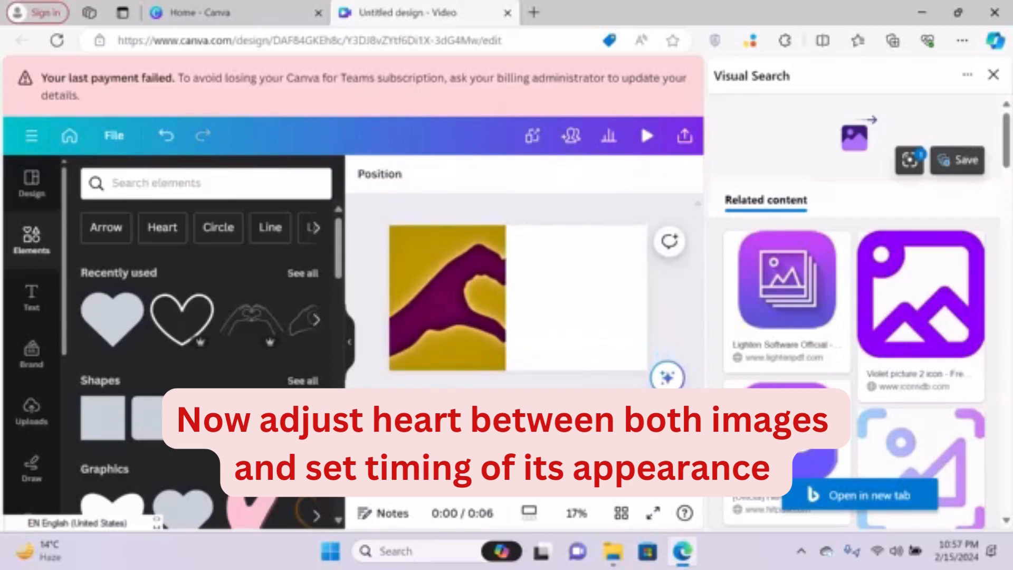
pyautogui.click(590, 340)
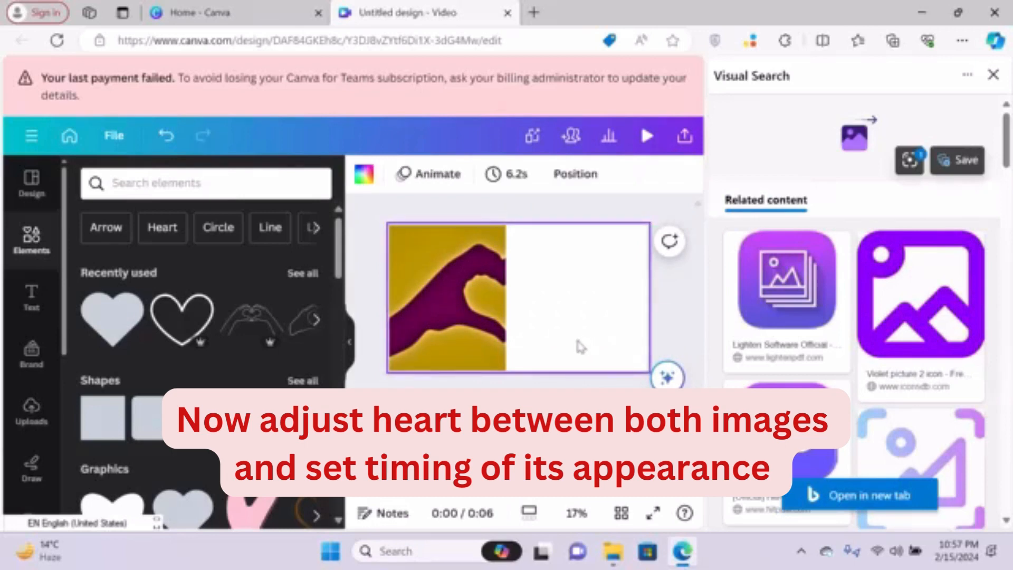
pyautogui.hotkey('ctrl', 'z')
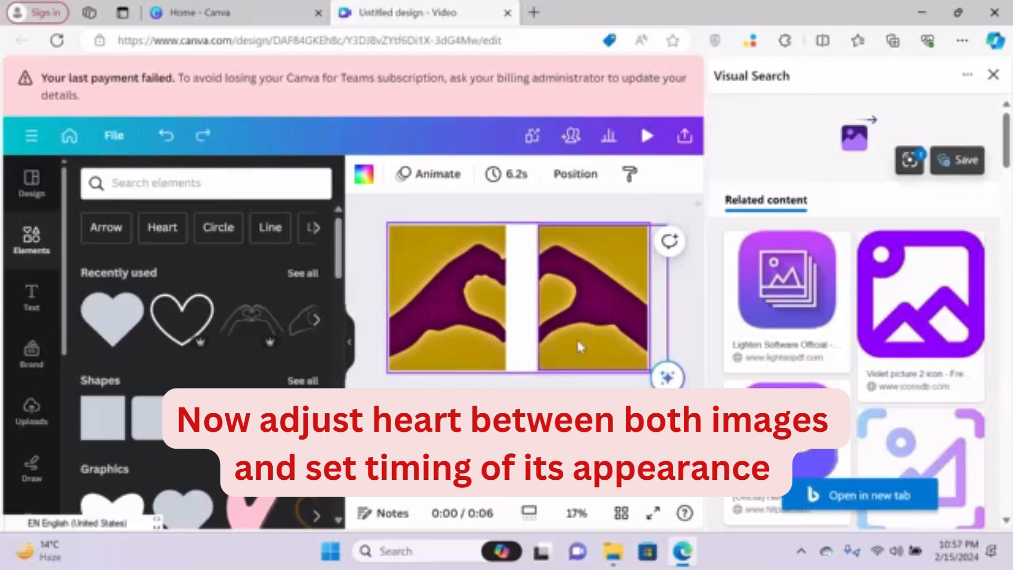
# Show the timing of the heart shape alone and delay its start until late in the page.
pyautogui.moveTo(577, 338); pyautogui.dragTo(508, 322)
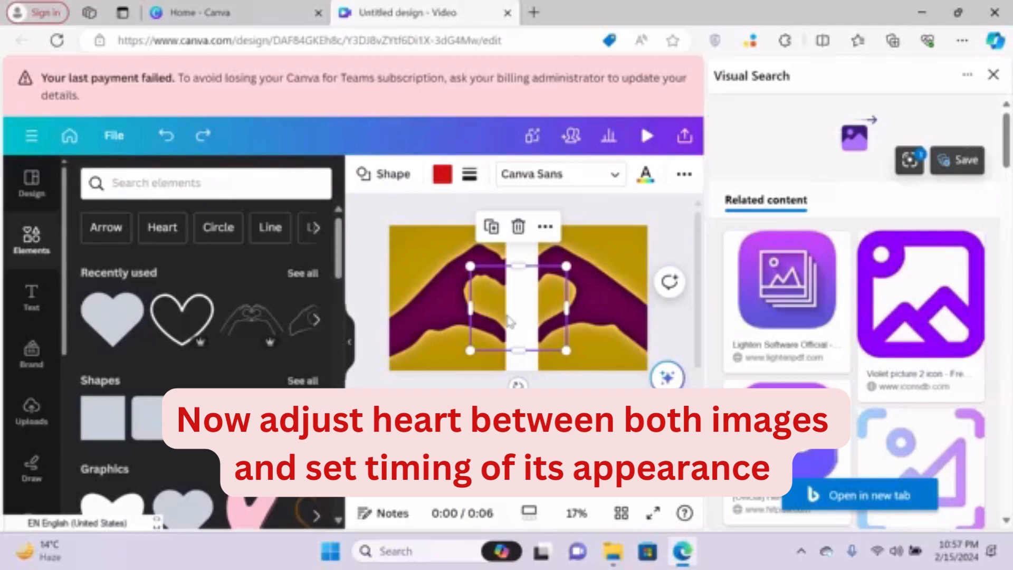
pyautogui.rightClick(508, 322)
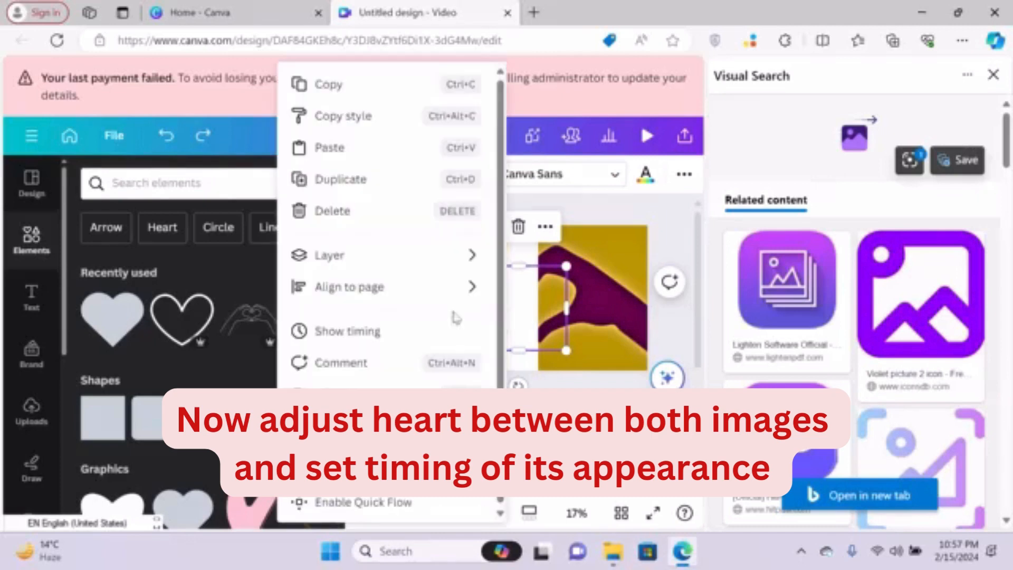
pyautogui.click(348, 333)
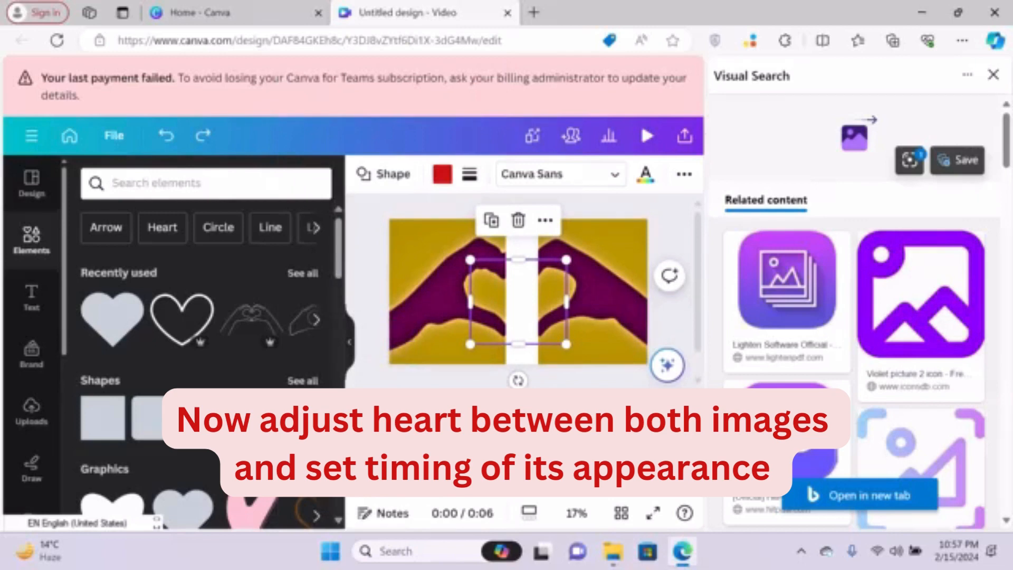
pyautogui.moveTo(406, 416); pyautogui.dragTo(508, 416)
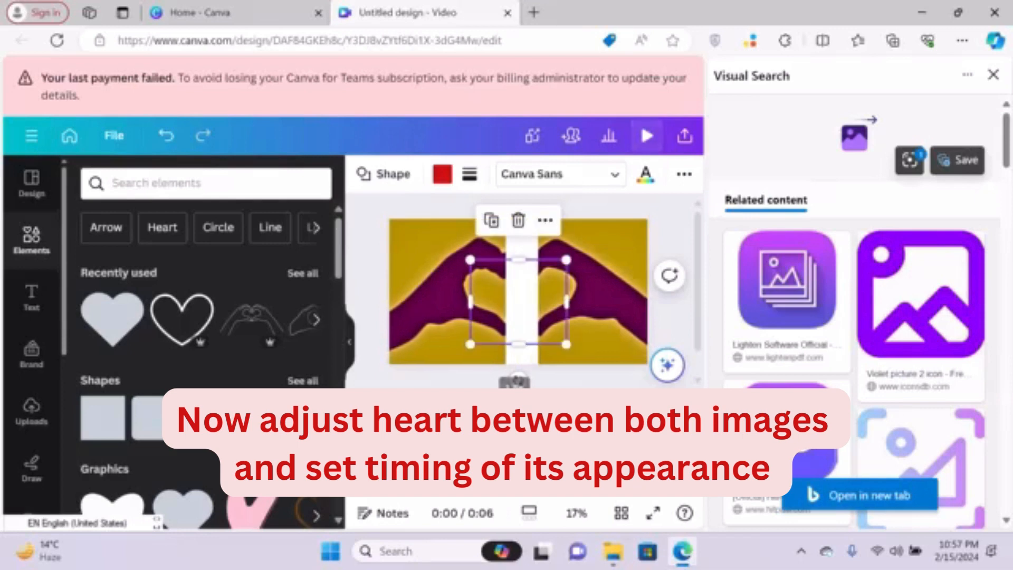
# Set the heart shape's transparency to 100 and play back the page to check when it appears.
pyautogui.click(684, 174)
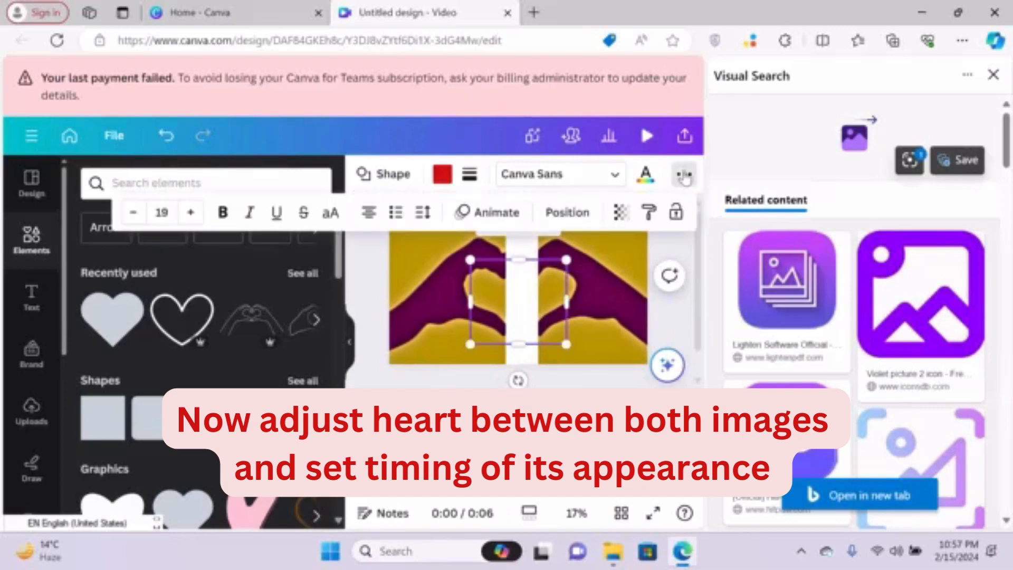
pyautogui.click(624, 215)
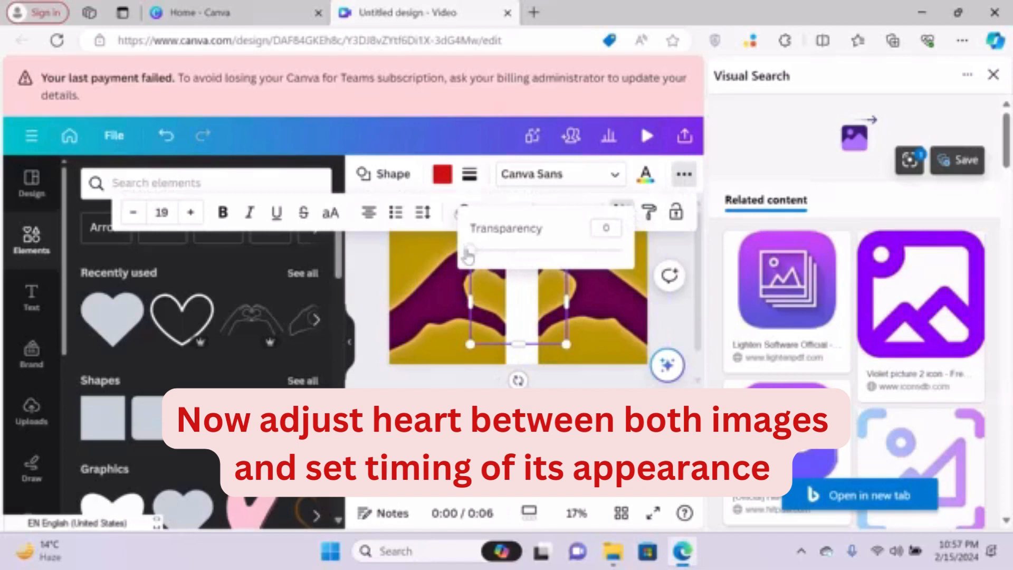
pyautogui.moveTo(468, 257); pyautogui.dragTo(623, 251)
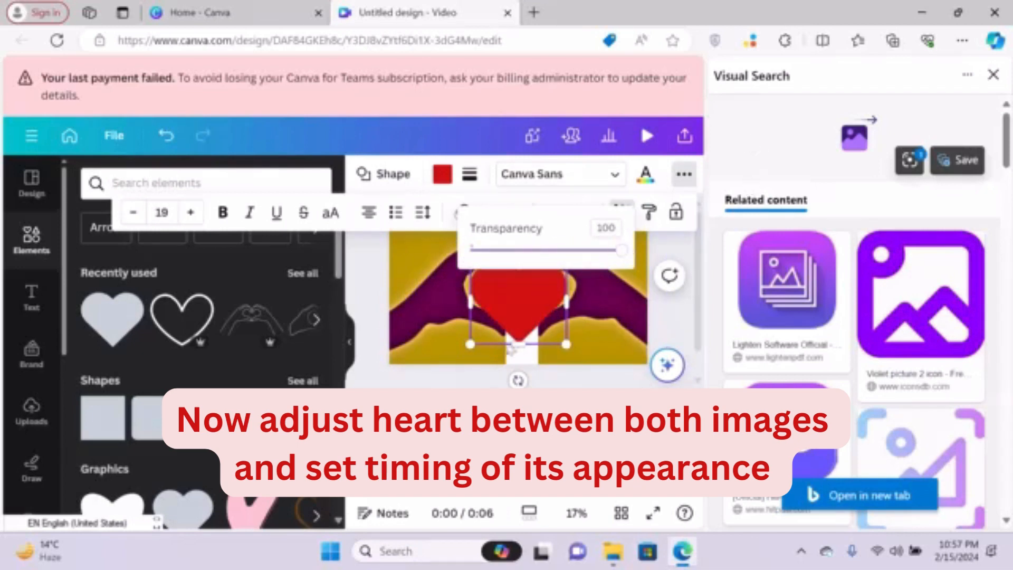
pyautogui.click(647, 137)
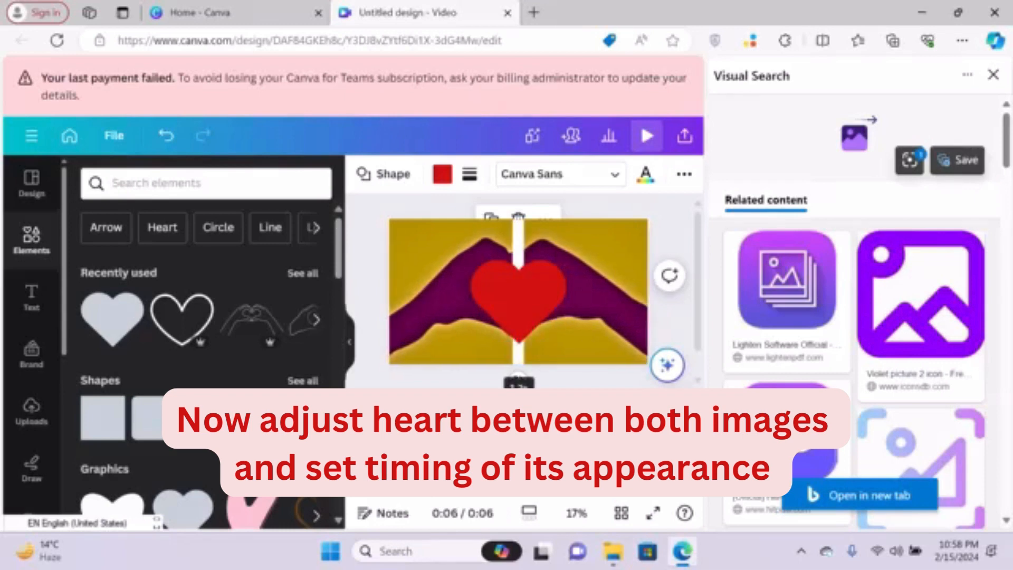
# Send the heart shape behind both photo halves.
pyautogui.rightClick(523, 296)
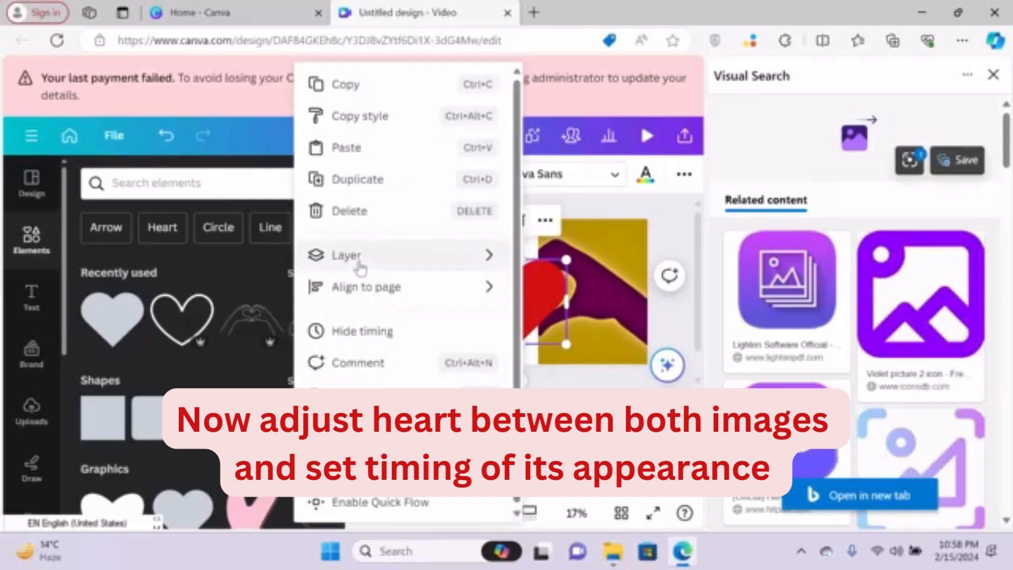
pyautogui.moveTo(361, 268)
pyautogui.click(154, 351)
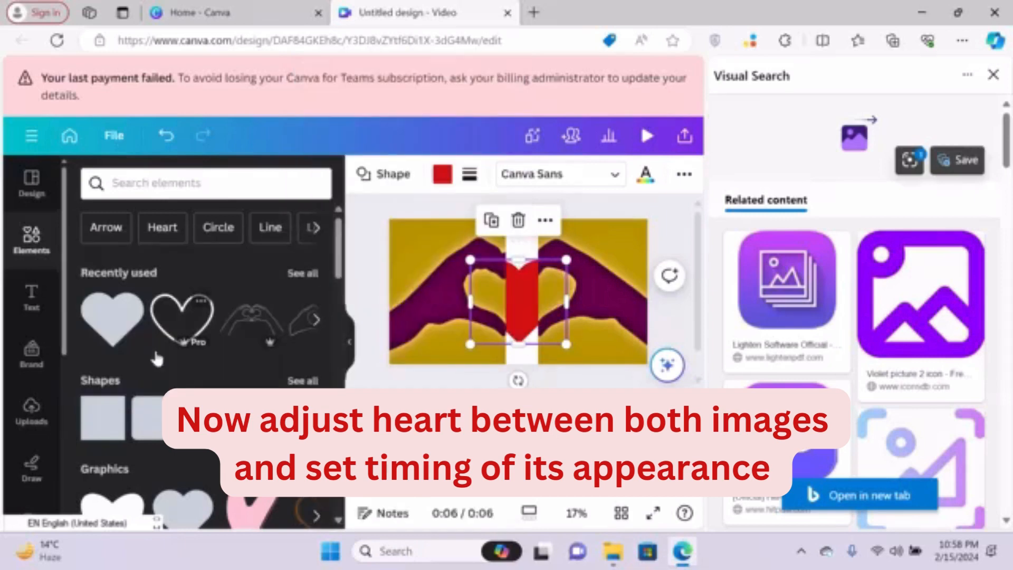
# Remove the background from the left photo half with BG Remover and select the right half.
pyautogui.click(404, 240)
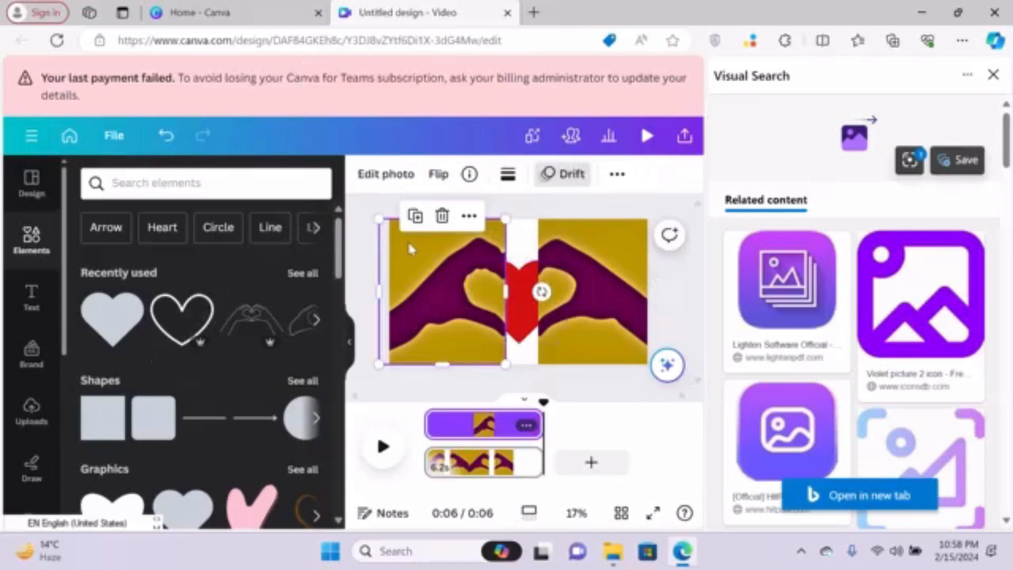
pyautogui.click(395, 182)
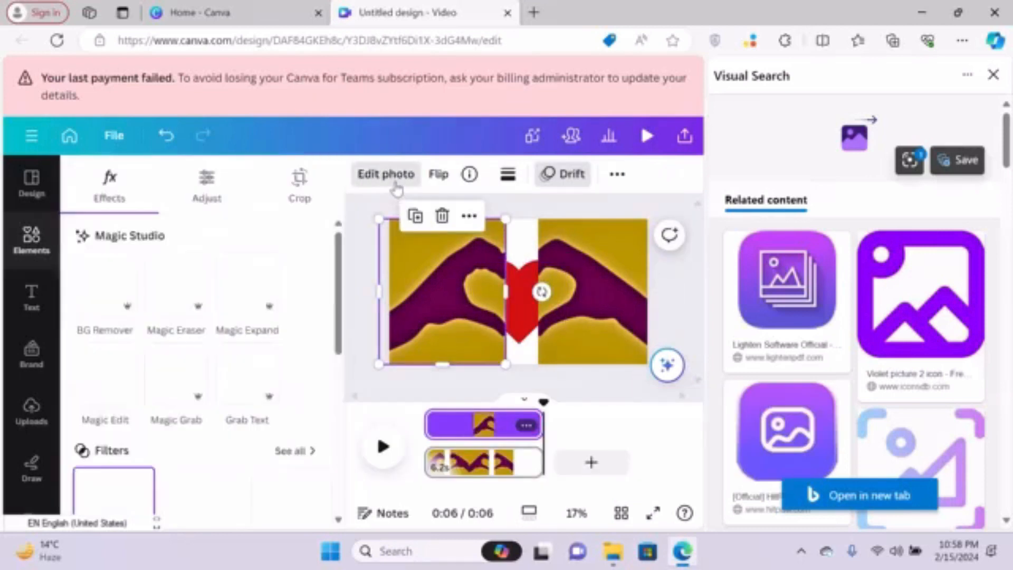
pyautogui.click(396, 185)
pyautogui.click(396, 183)
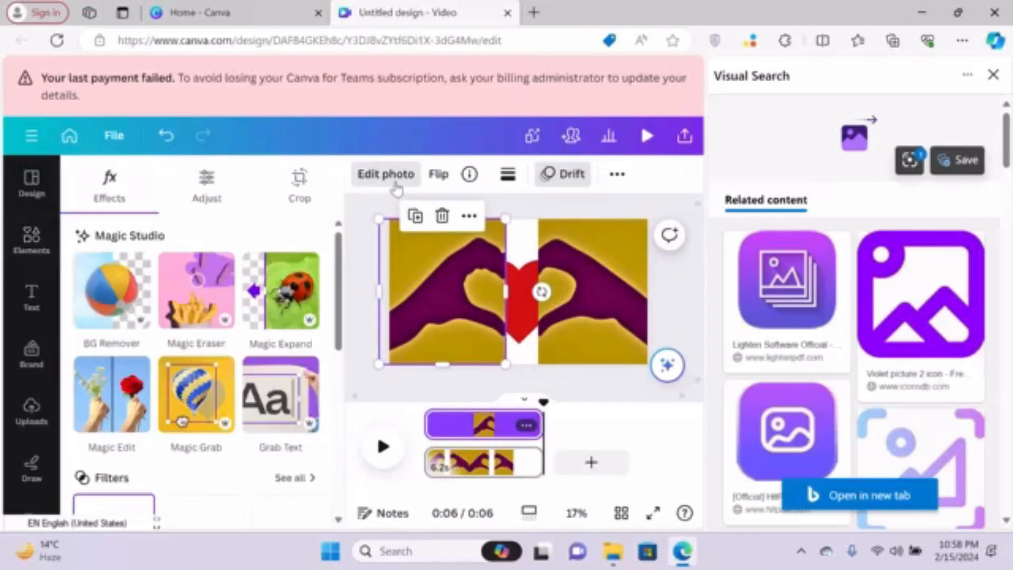
pyautogui.click(112, 291)
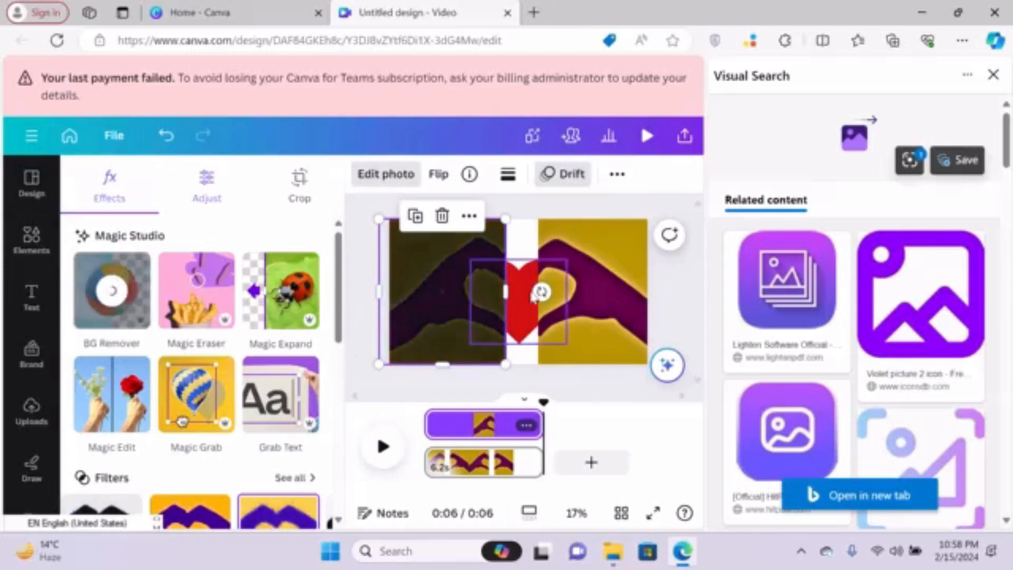
pyautogui.click(628, 255)
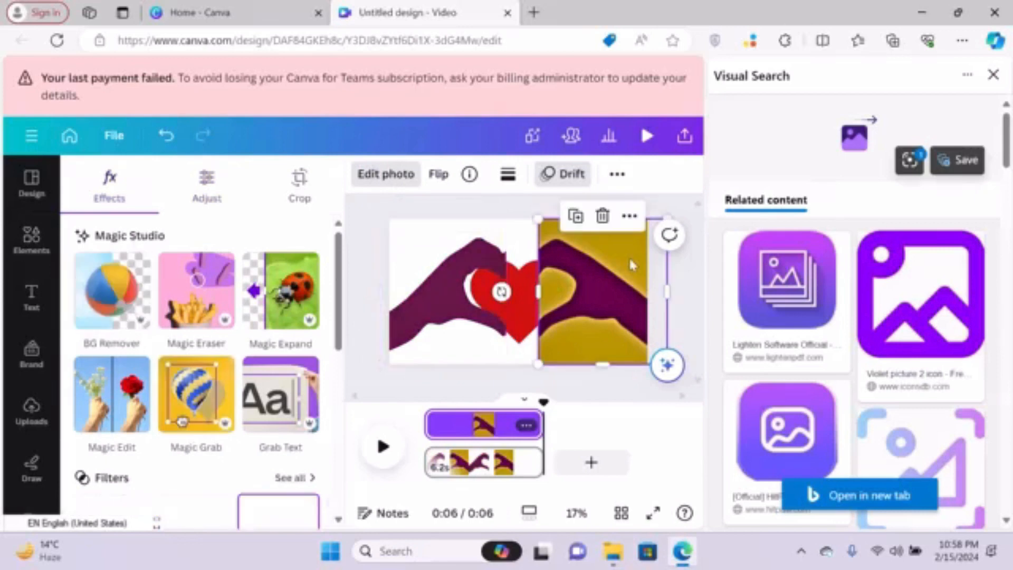
# Remove the background from the right photo half with BG Remover.
pyautogui.click(393, 182)
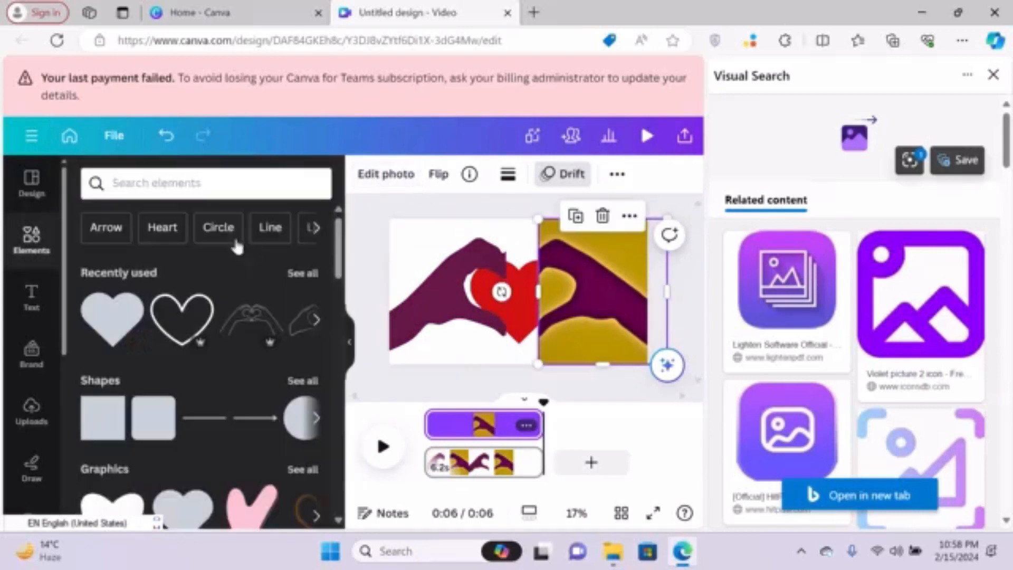
pyautogui.click(388, 179)
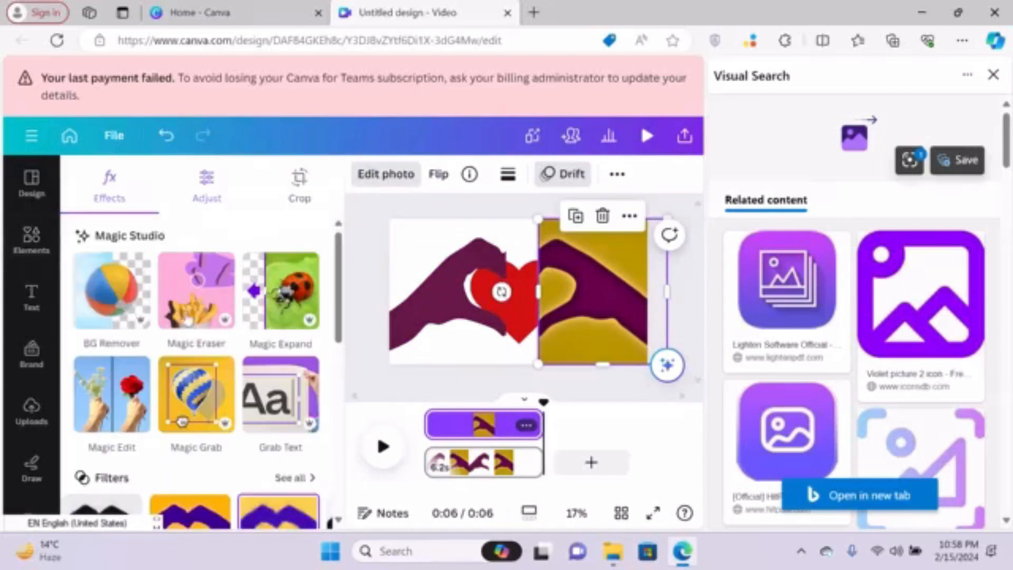
pyautogui.click(105, 293)
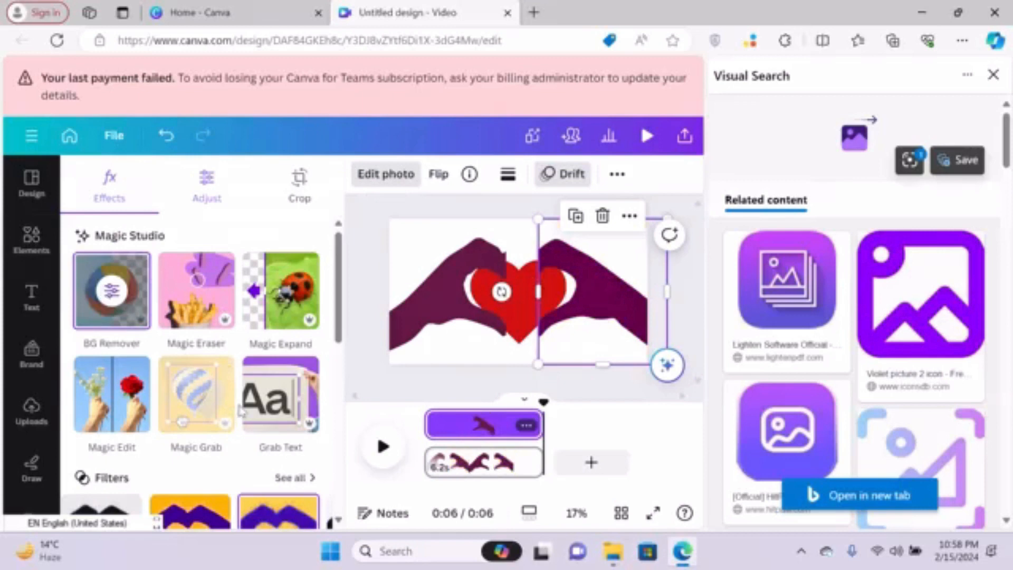
# Play back the page from its start to check how the background-free halves close around the heart.
pyautogui.click(446, 422)
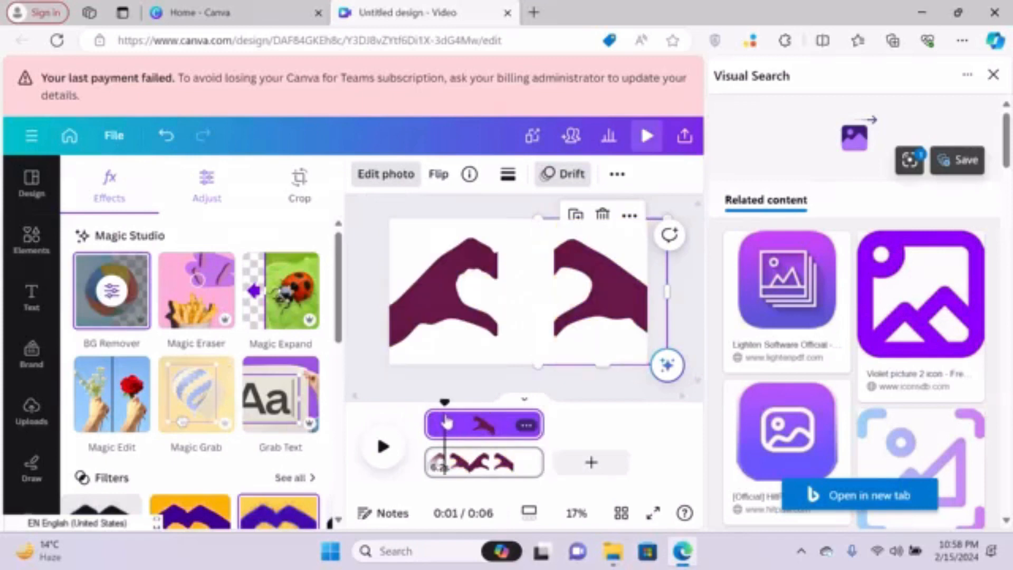
pyautogui.moveTo(445, 403); pyautogui.dragTo(417, 404)
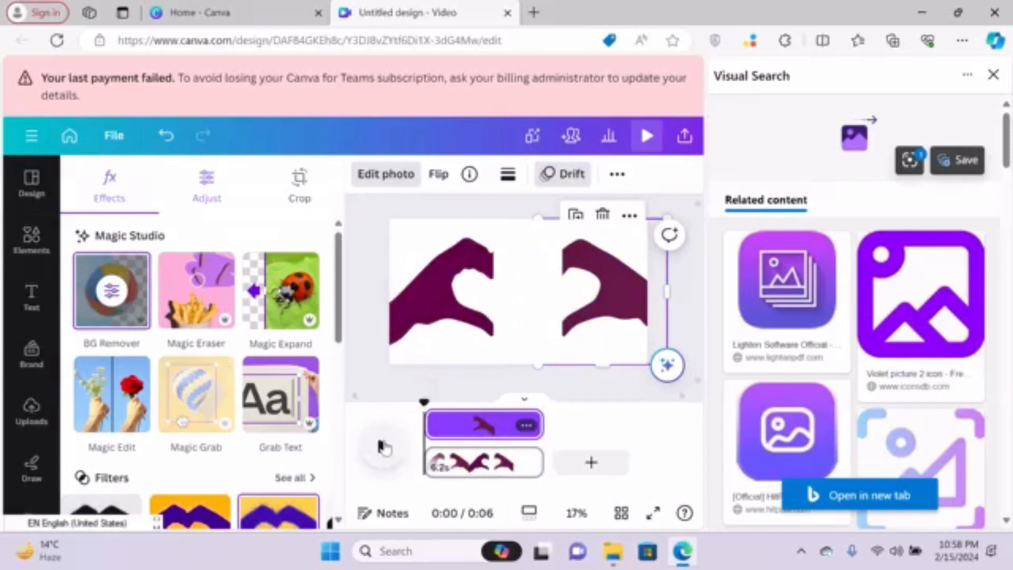
pyautogui.click(383, 448)
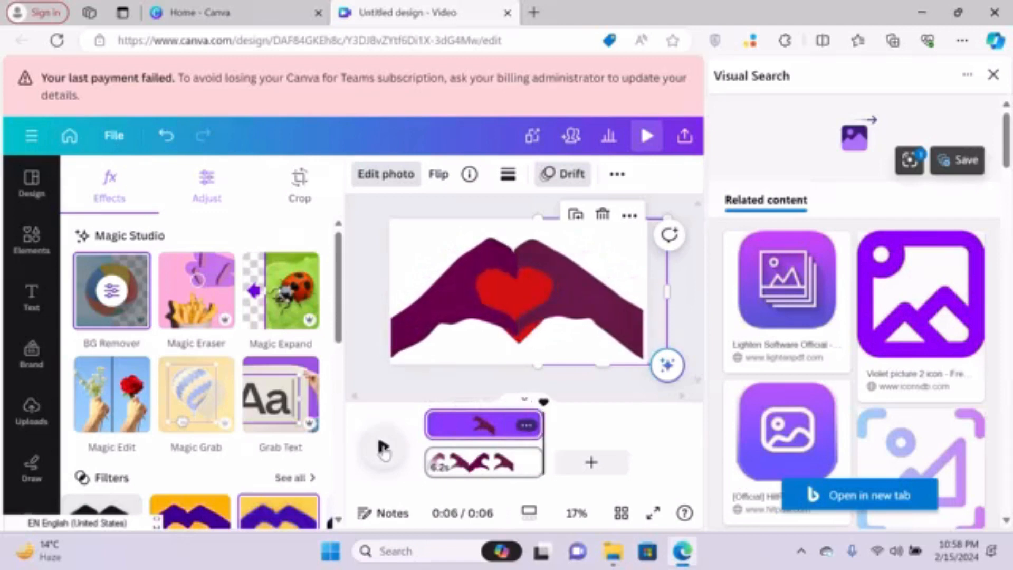
# Move the red heart up to the vertical centre of the page and play back the animation to check its fit.
pyautogui.click(521, 285)
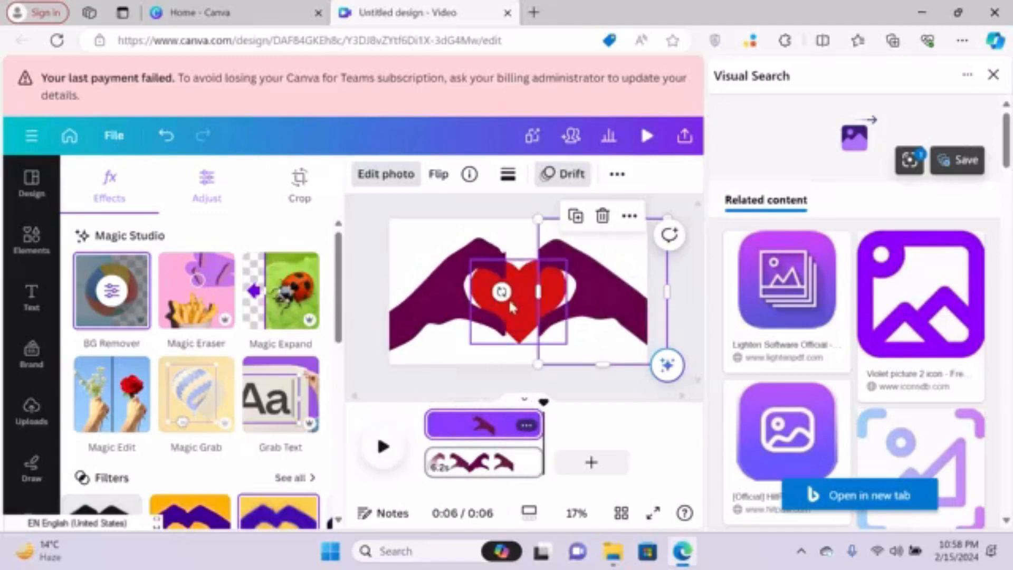
pyautogui.click(510, 304)
pyautogui.moveTo(508, 299); pyautogui.dragTo(512, 293)
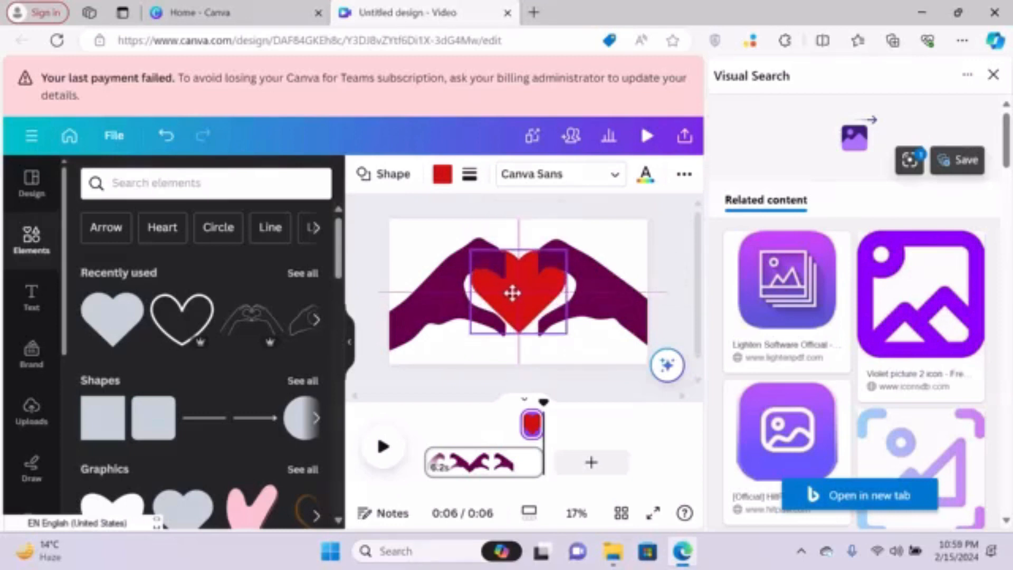
pyautogui.moveTo(513, 294); pyautogui.dragTo(512, 292)
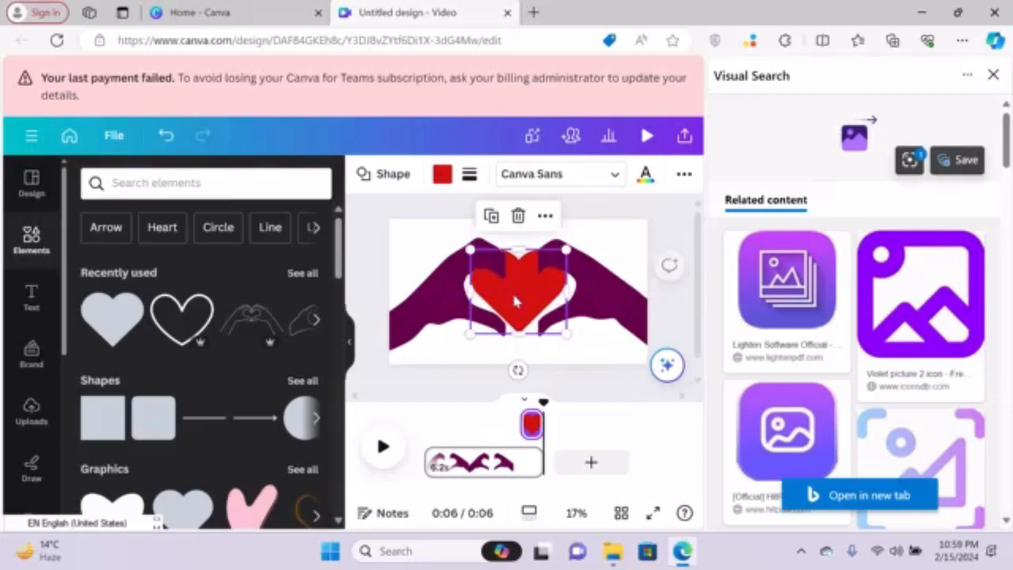
pyautogui.click(466, 439)
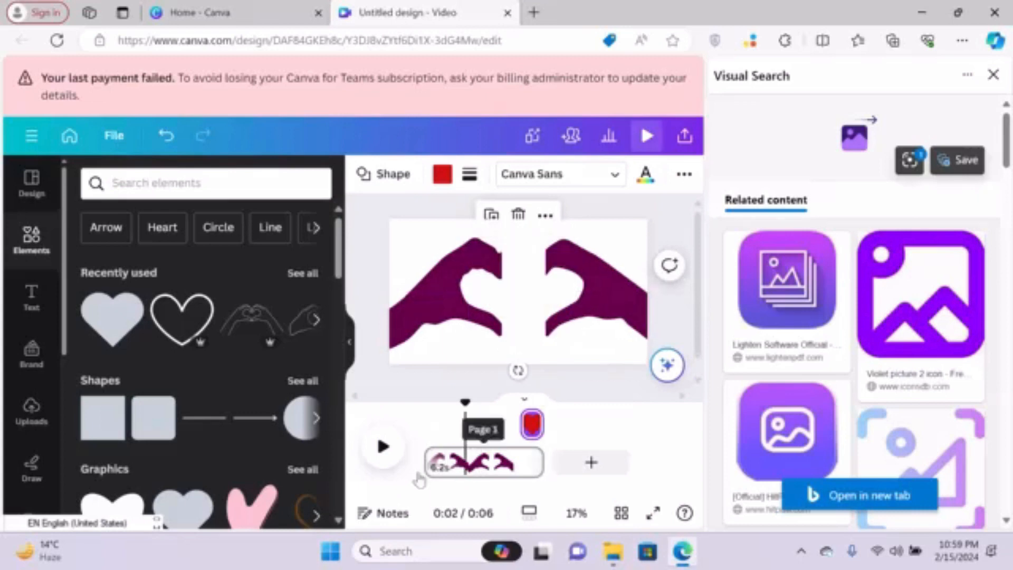
pyautogui.click(384, 449)
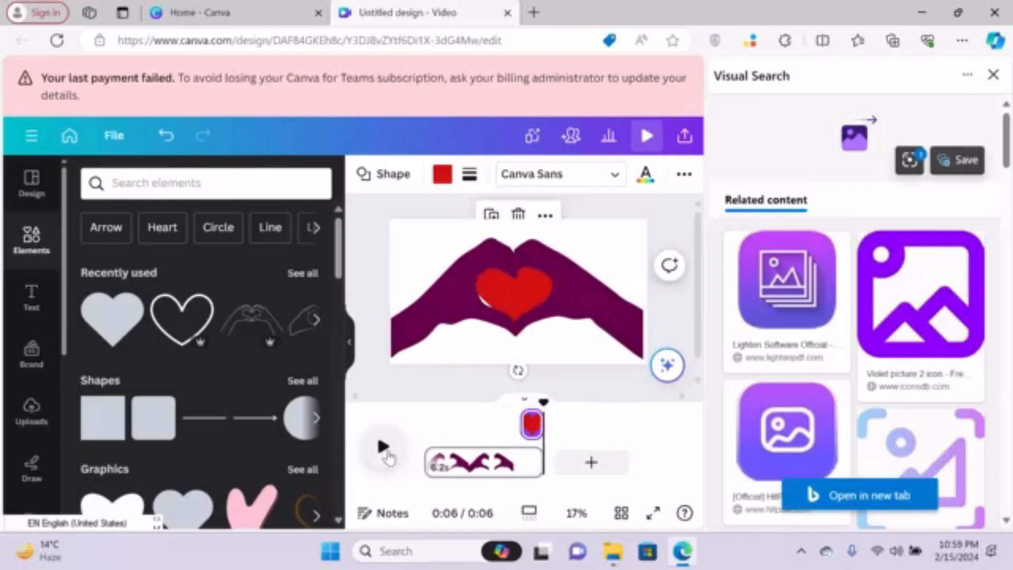
# Enlarge the red heart slightly from both lower corners and play back the page to check its fit between the hands.
pyautogui.click(525, 300)
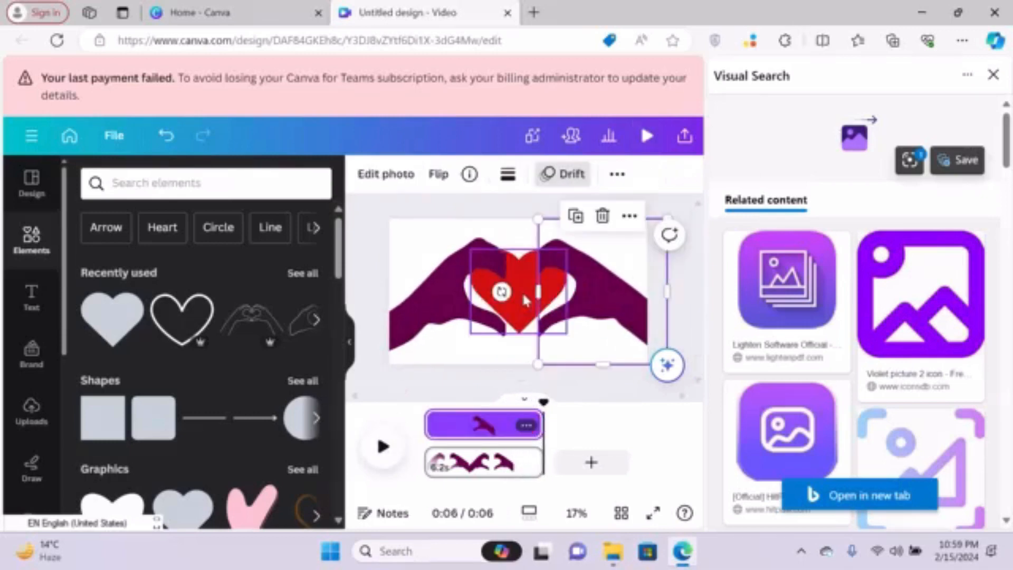
pyautogui.click(524, 298)
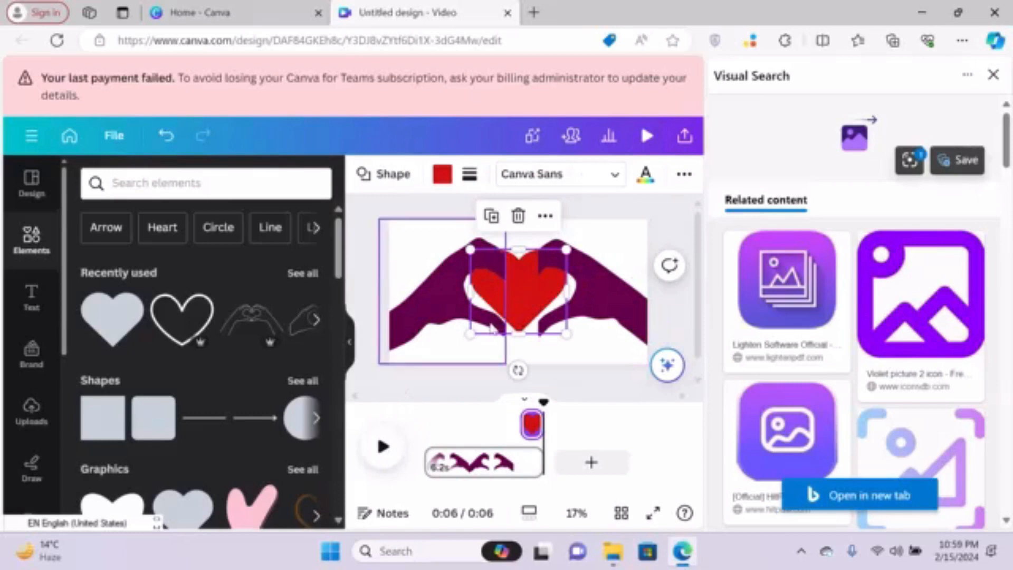
pyautogui.moveTo(471, 334); pyautogui.dragTo(464, 338)
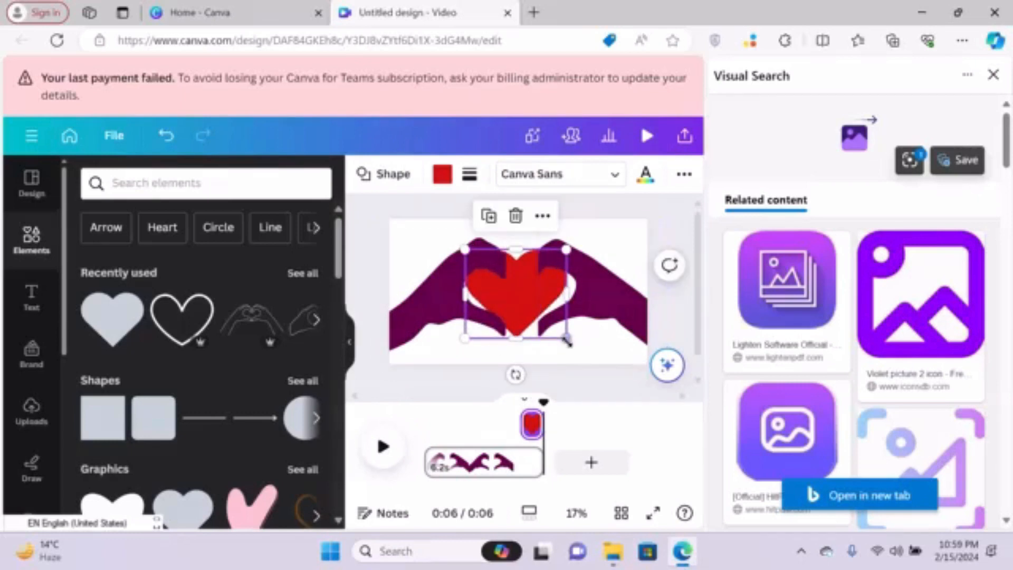
pyautogui.moveTo(566, 338); pyautogui.dragTo(570, 342)
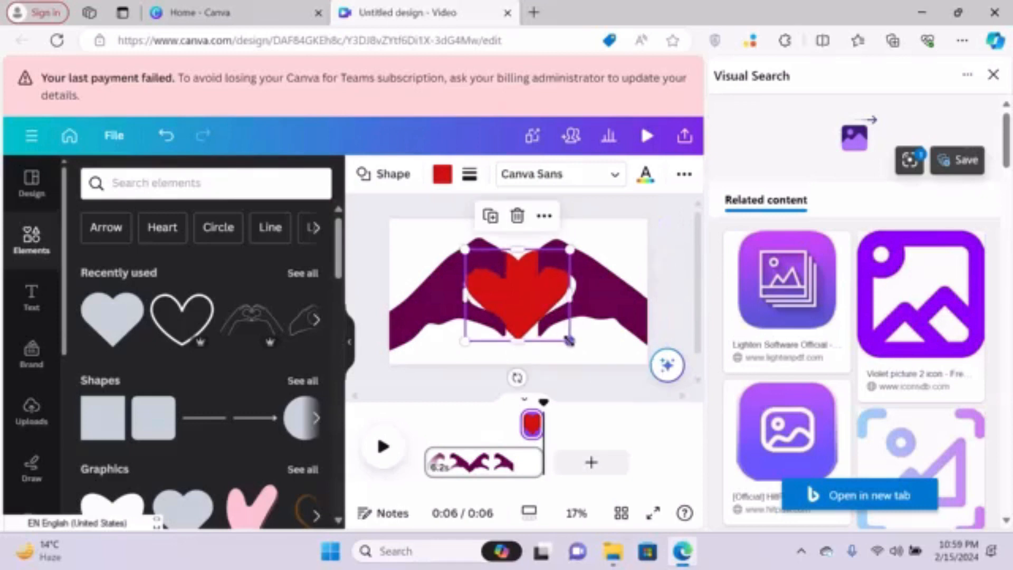
pyautogui.click(477, 422)
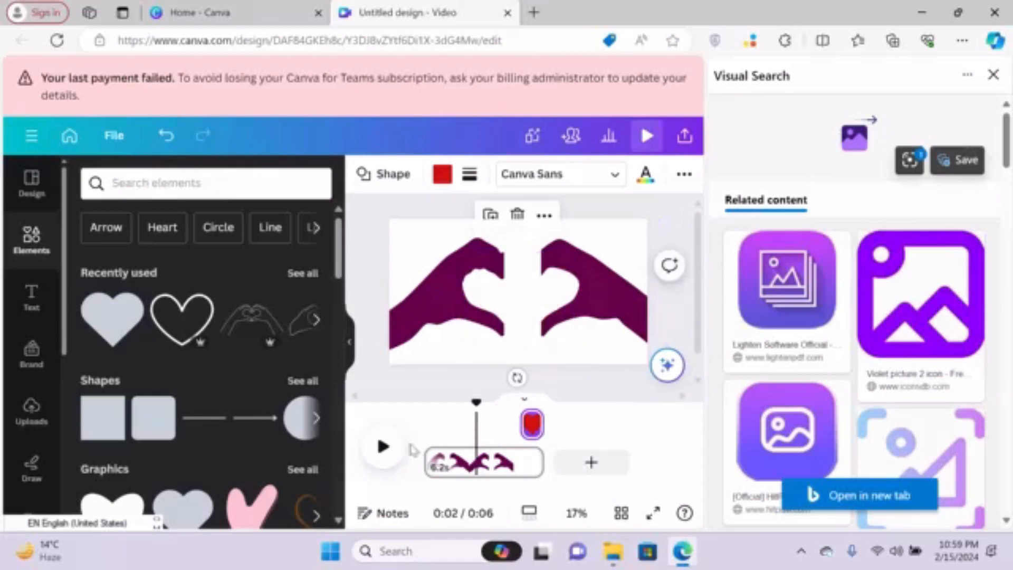
pyautogui.click(384, 447)
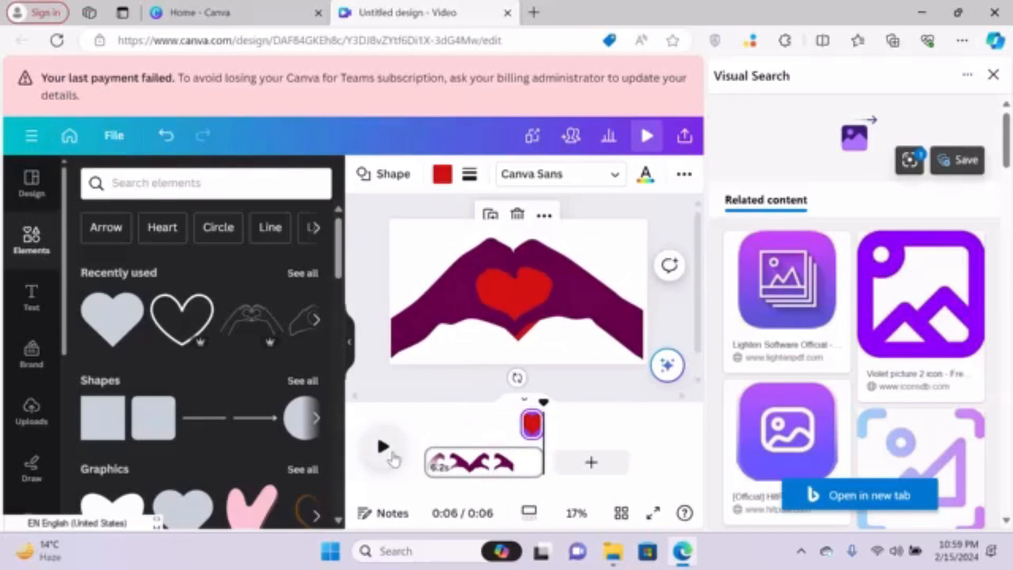
# Shrink the red heart slightly from its lower right corner and play back the page to check its fit.
pyautogui.click(505, 292)
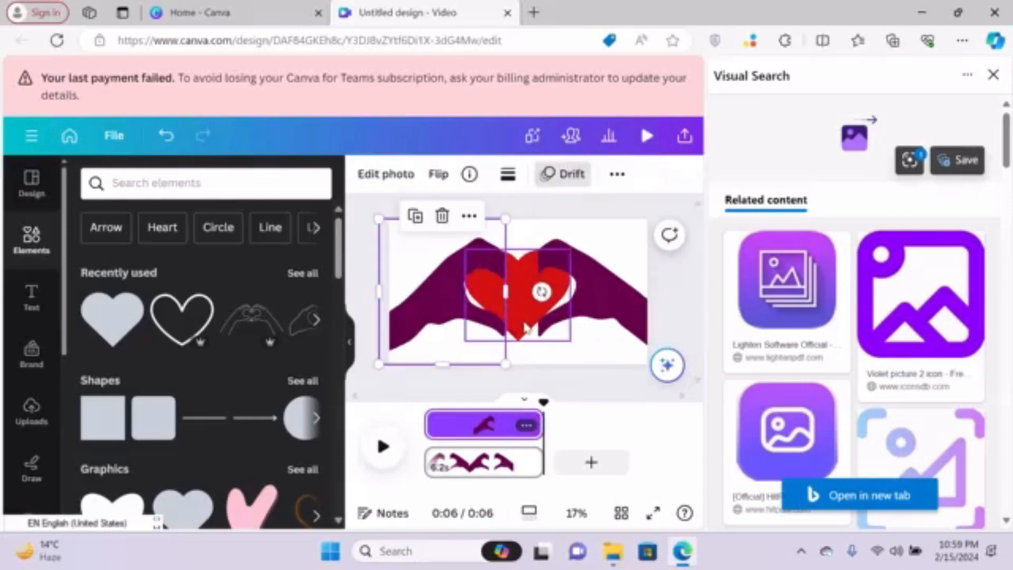
pyautogui.click(529, 328)
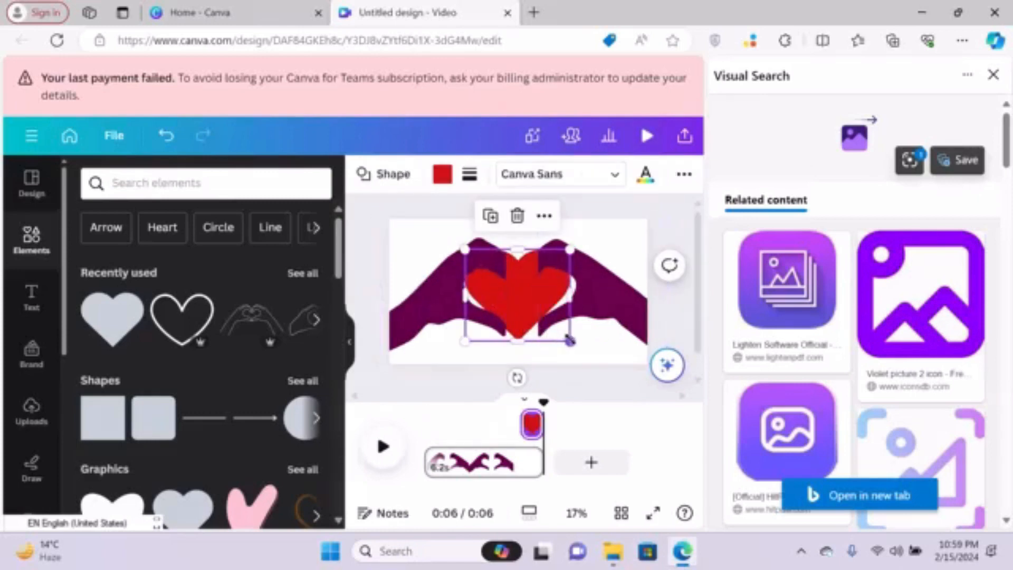
pyautogui.moveTo(568, 341); pyautogui.dragTo(562, 335)
pyautogui.click(475, 459)
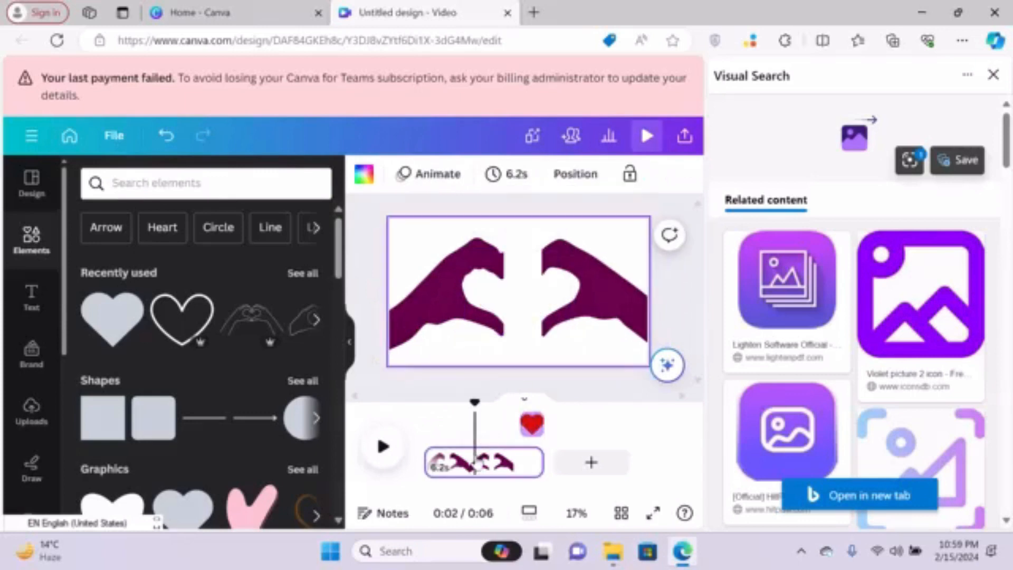
pyautogui.click(384, 447)
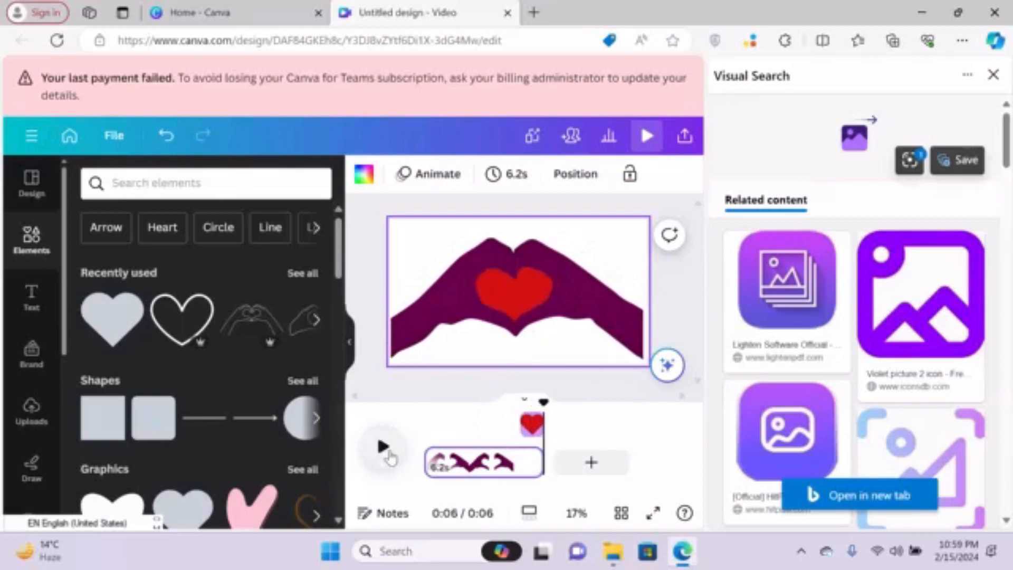
# Trim the start of the heart's timing so it appears just before the page ends, and play the page from its start.
pyautogui.click(533, 429)
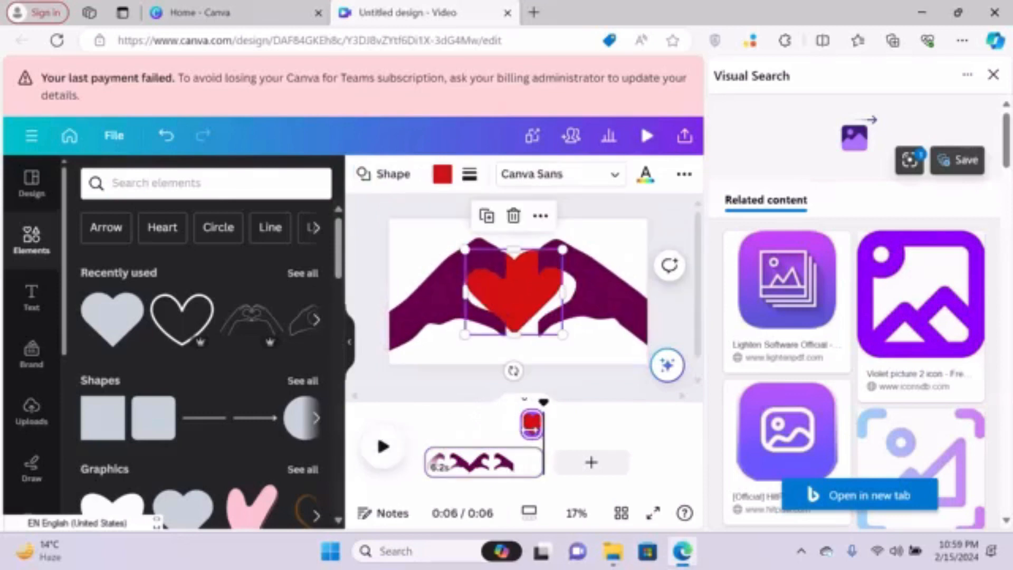
pyautogui.moveTo(521, 420); pyautogui.dragTo(532, 411)
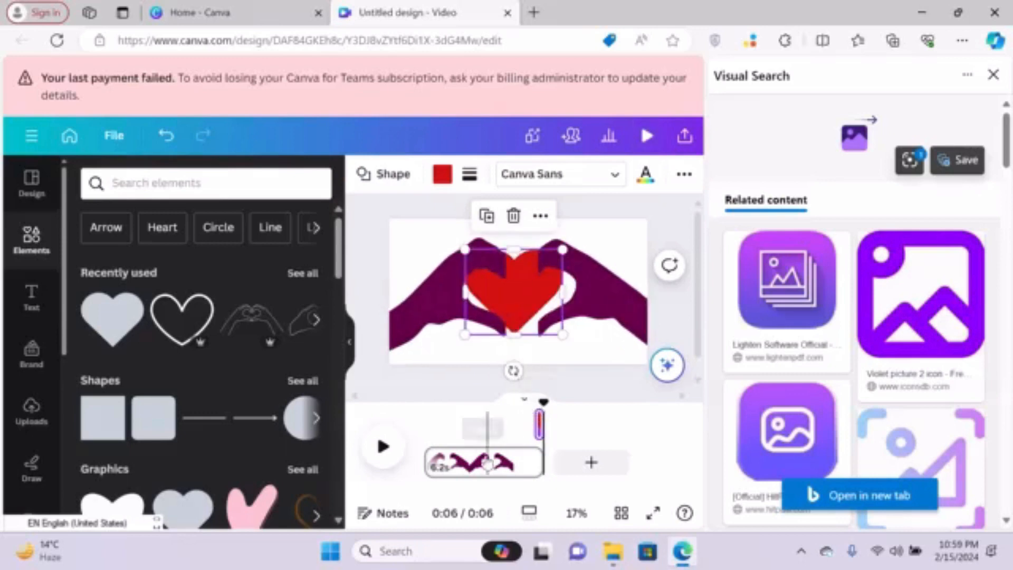
pyautogui.click(472, 447)
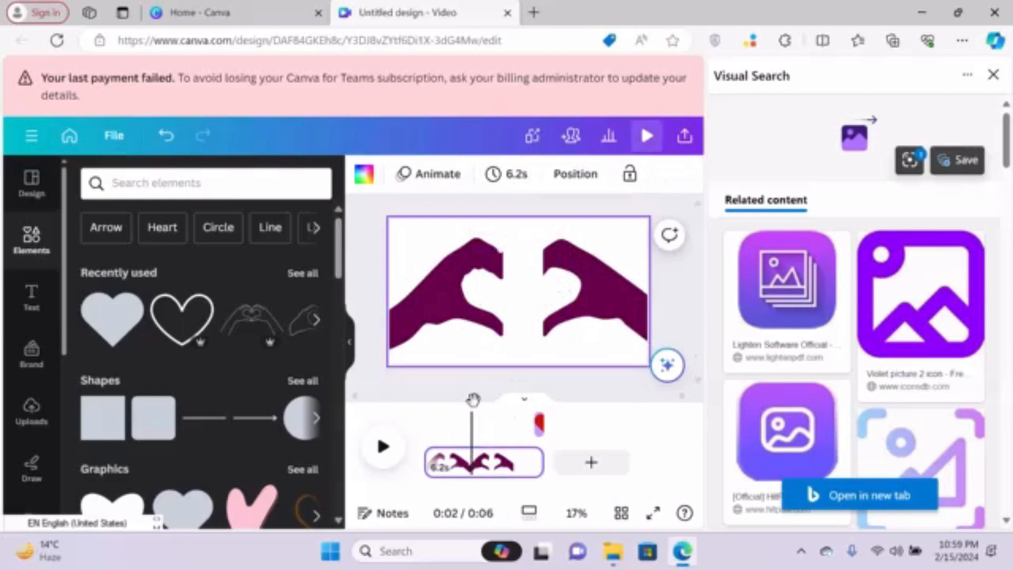
pyautogui.moveTo(470, 403); pyautogui.dragTo(412, 391)
pyautogui.click(383, 448)
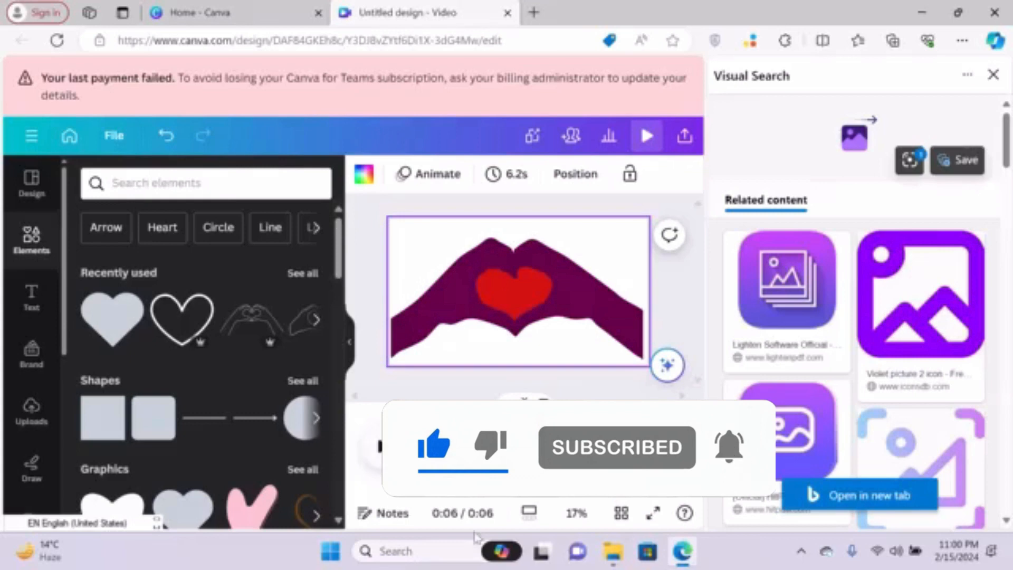
pyautogui.click(800, 554)
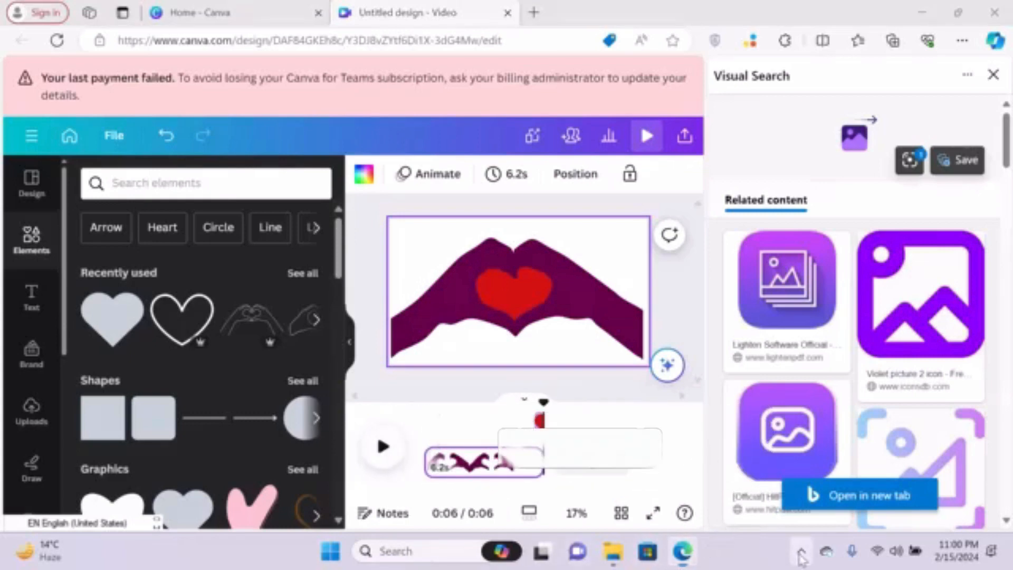